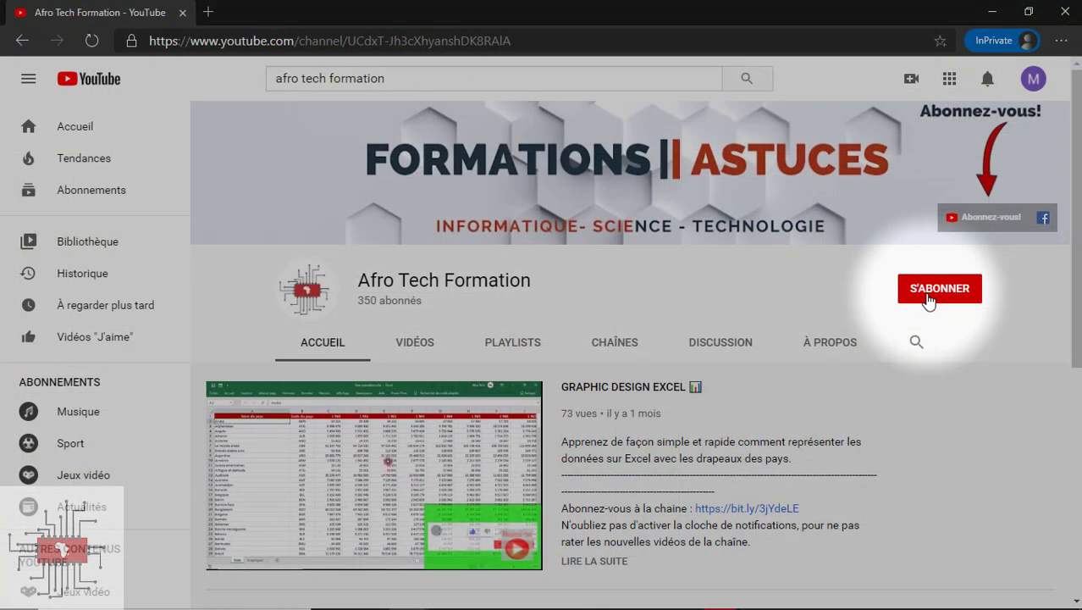
Step: Subscribe to the Afro Tech Formation channel and set its notifications to Toutes
click(929, 292)
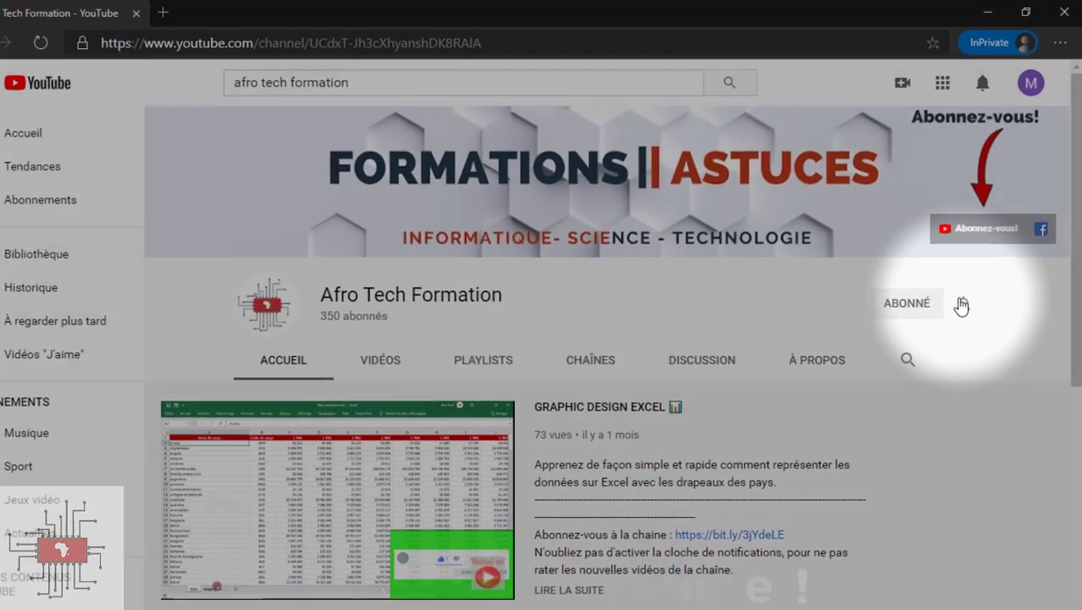
click(969, 290)
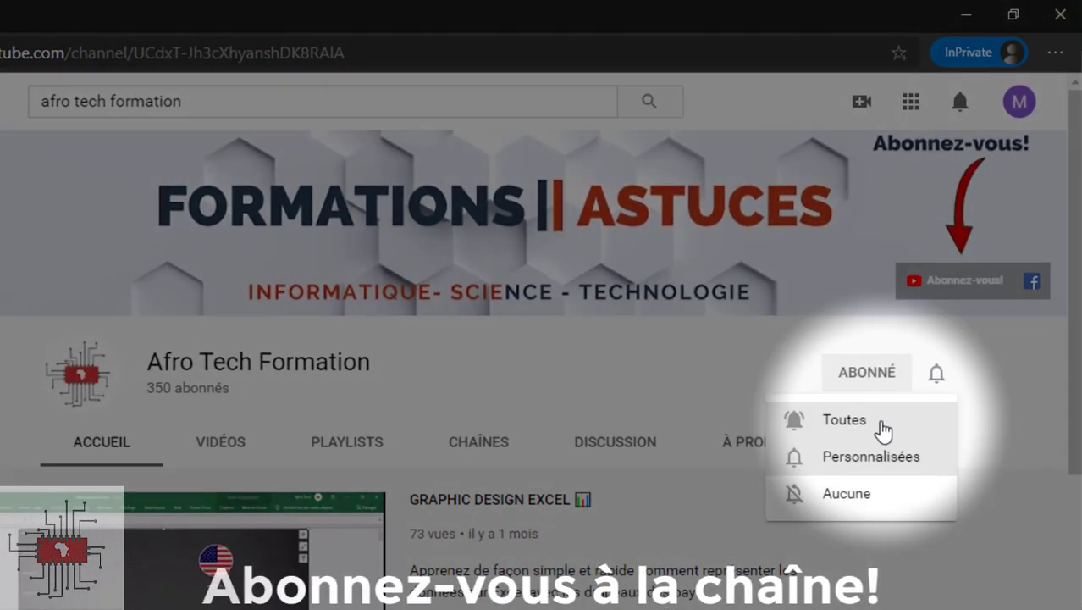
click(894, 426)
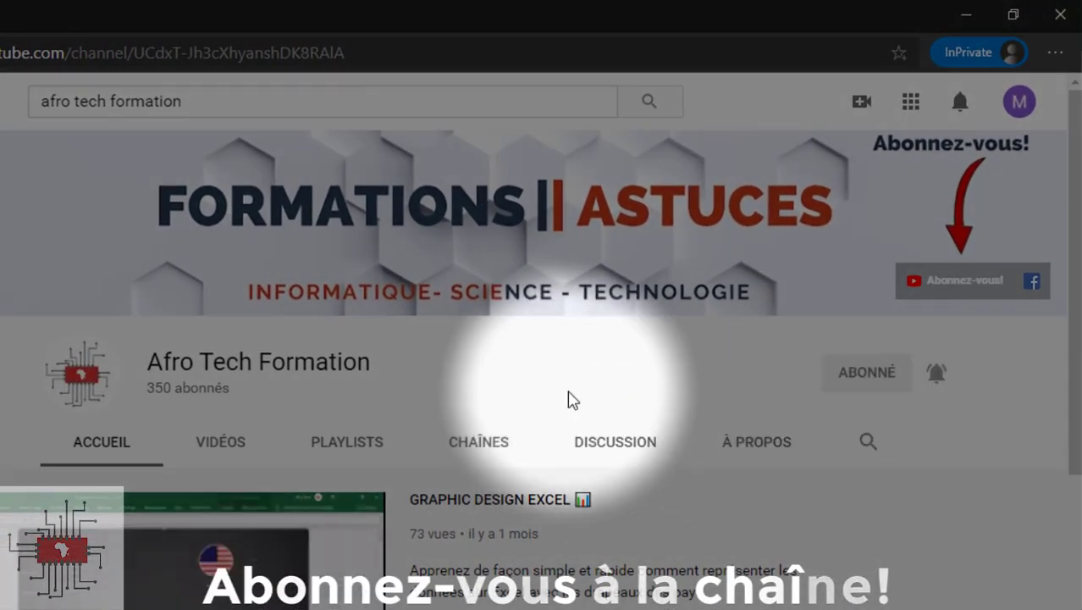
Step: Switch to the Exercice_2.xlsx workbook in Excel and rename the blank worksheet as solution2
double_click(173, 581)
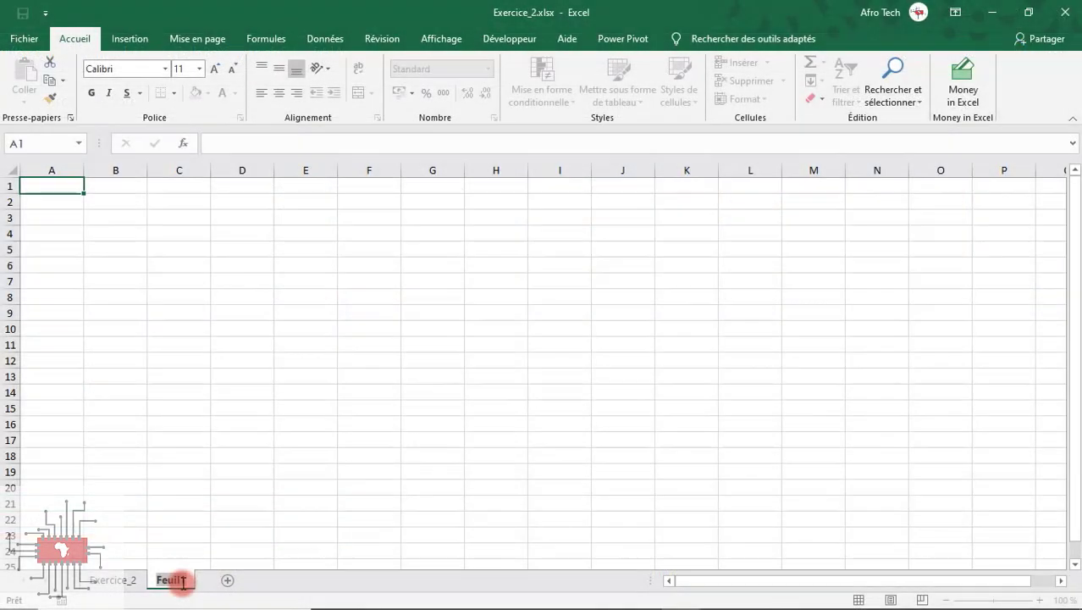
text(solutions)
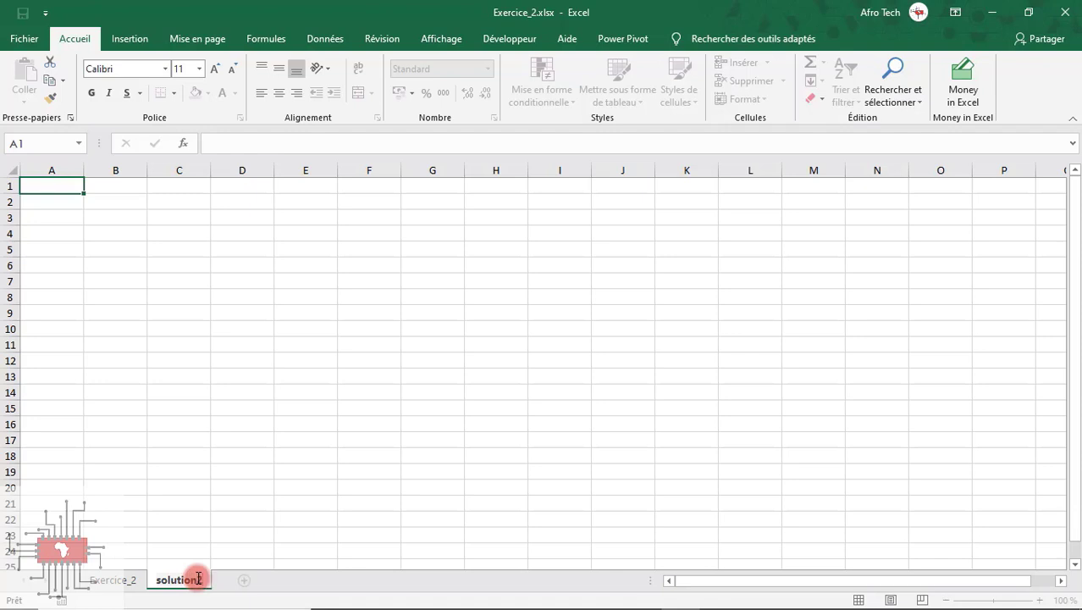
key(Return)
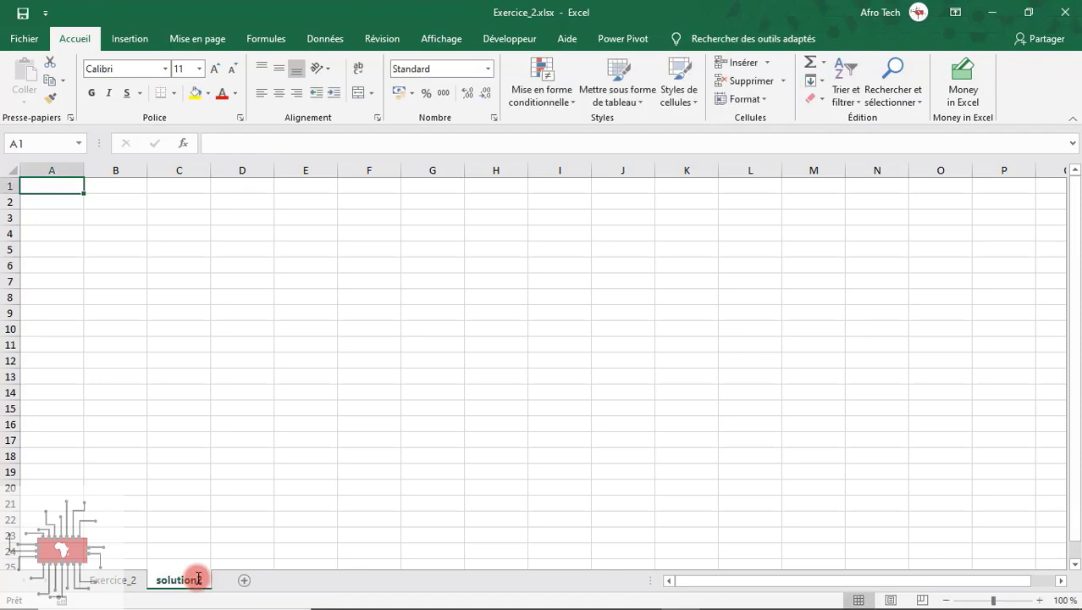
Step: Using the table on the Exercice_2 sheet as the model, apply medium solid outline and inside borders to A3:P18 on the solution2 sheet
click(135, 581)
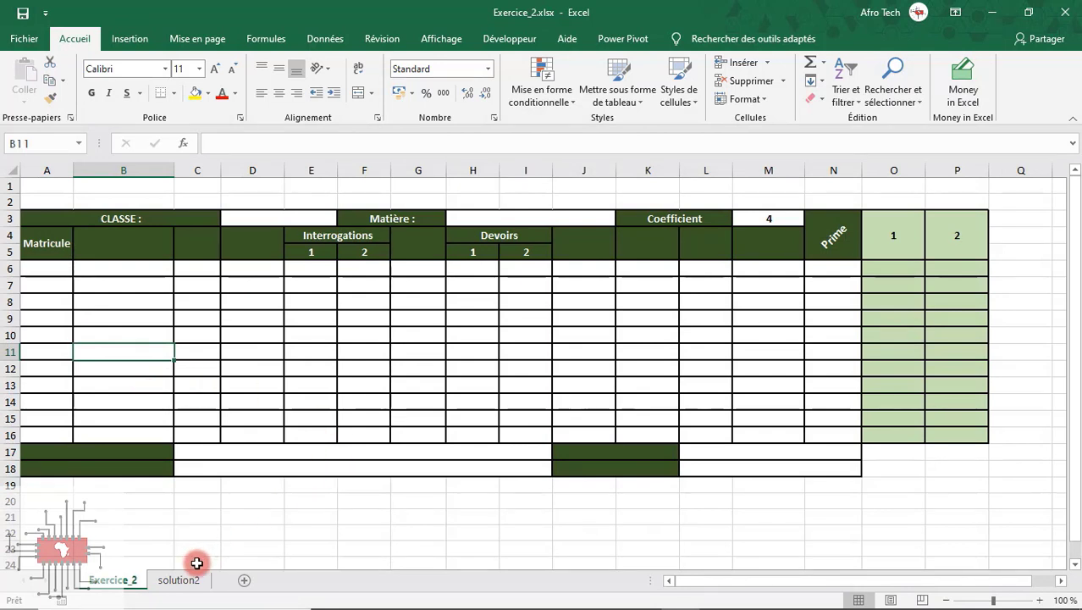
click(194, 579)
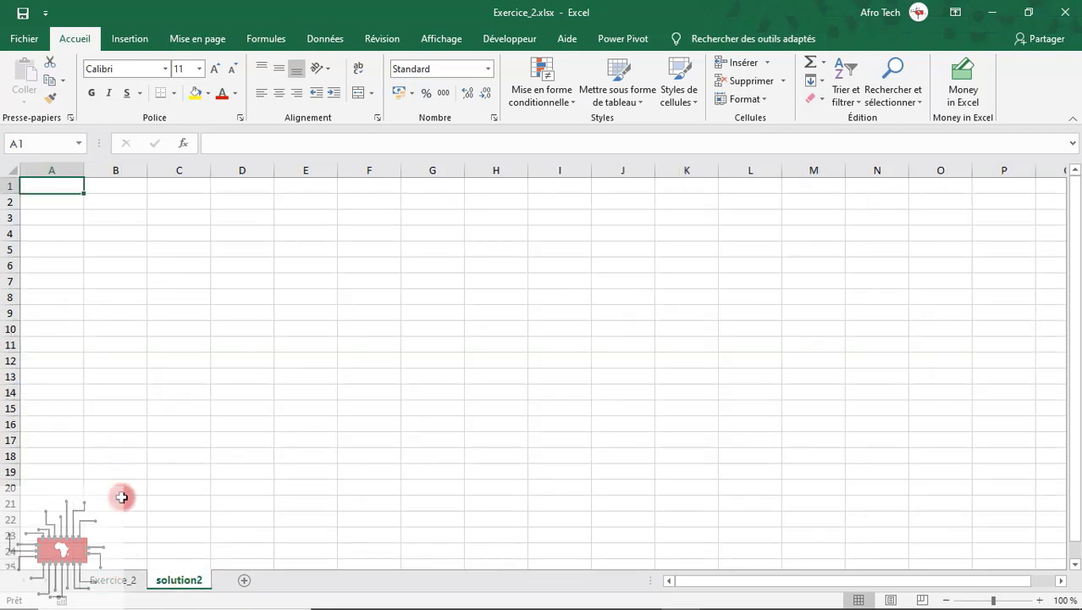
click(117, 580)
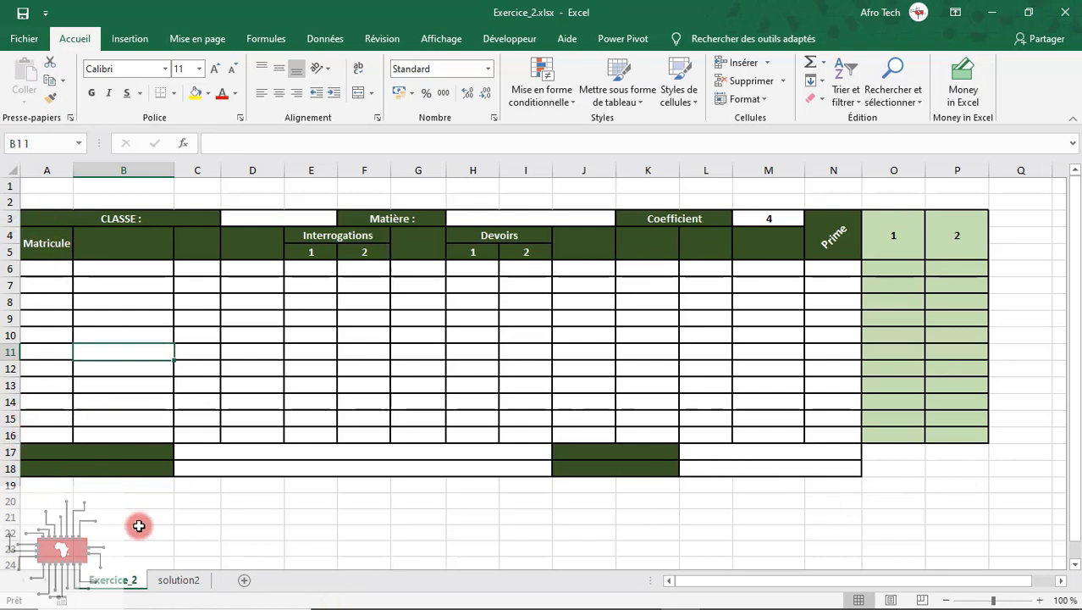
click(174, 580)
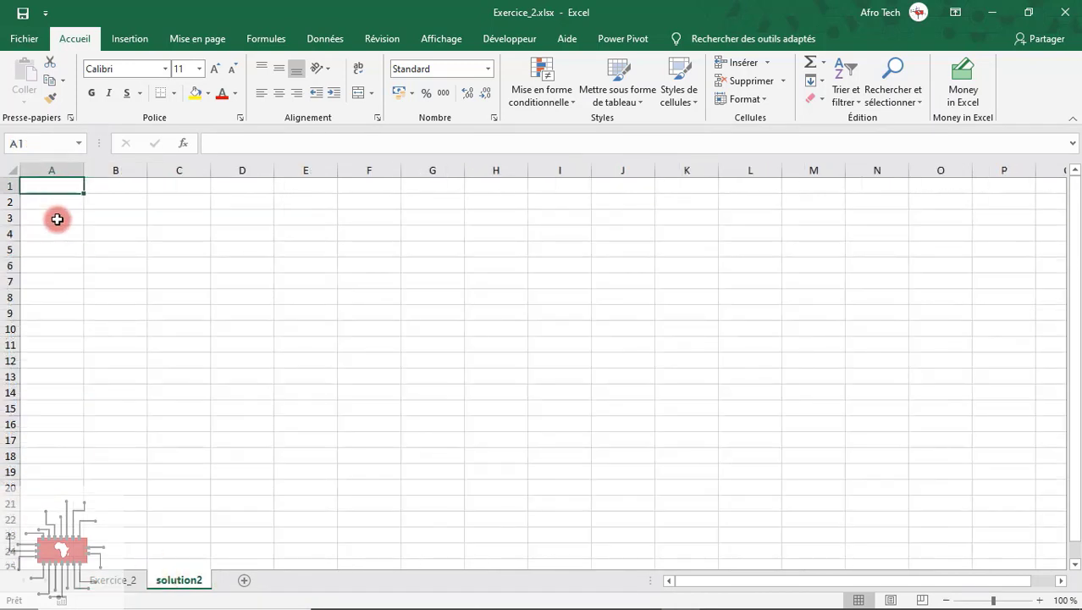
drag(55, 219, 989, 449)
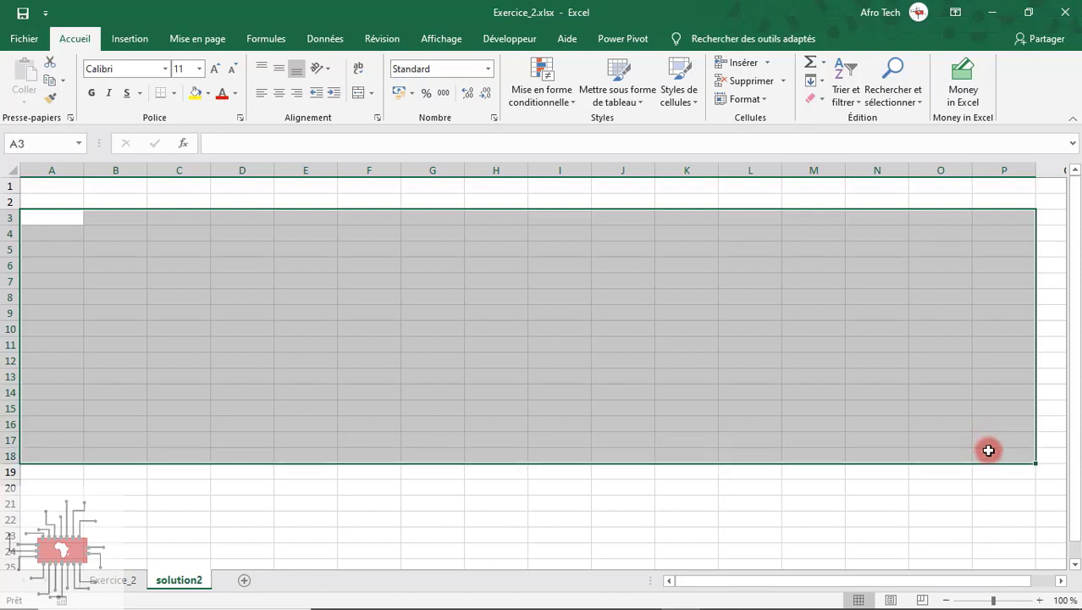
click(174, 93)
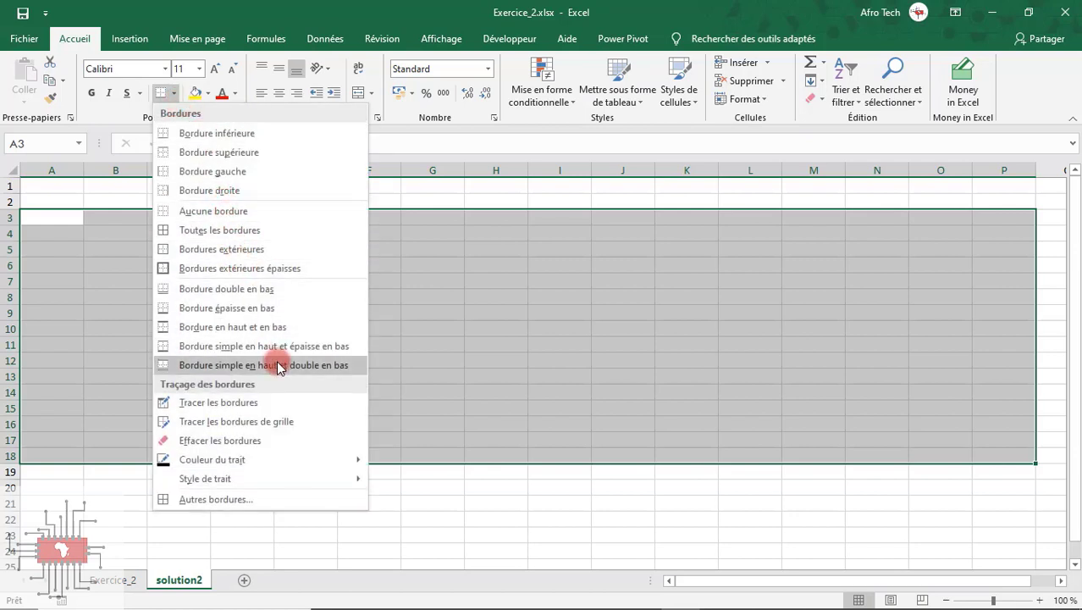
click(294, 500)
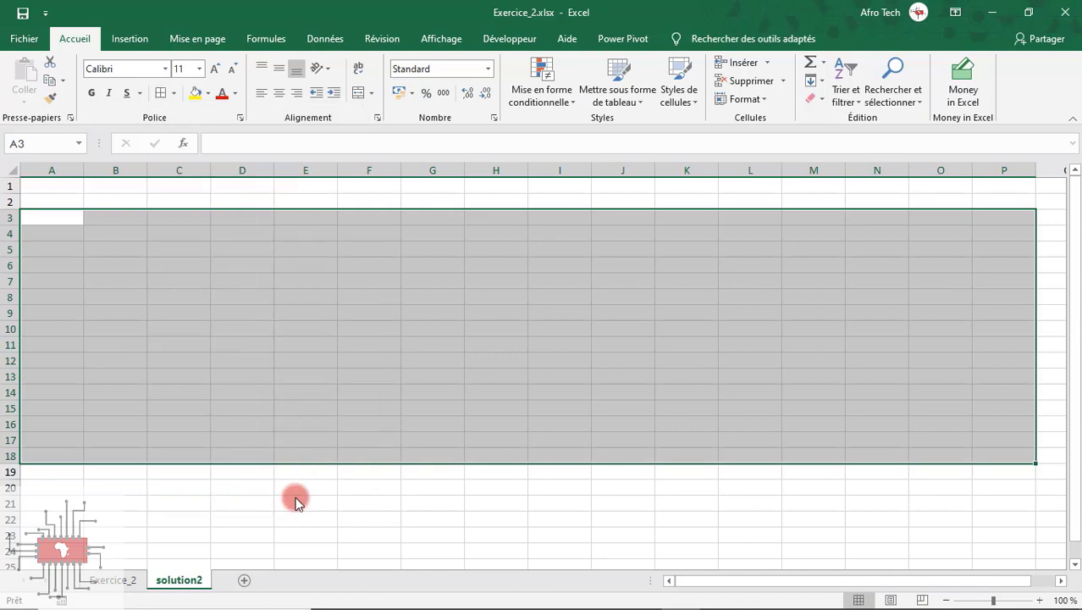
click(622, 299)
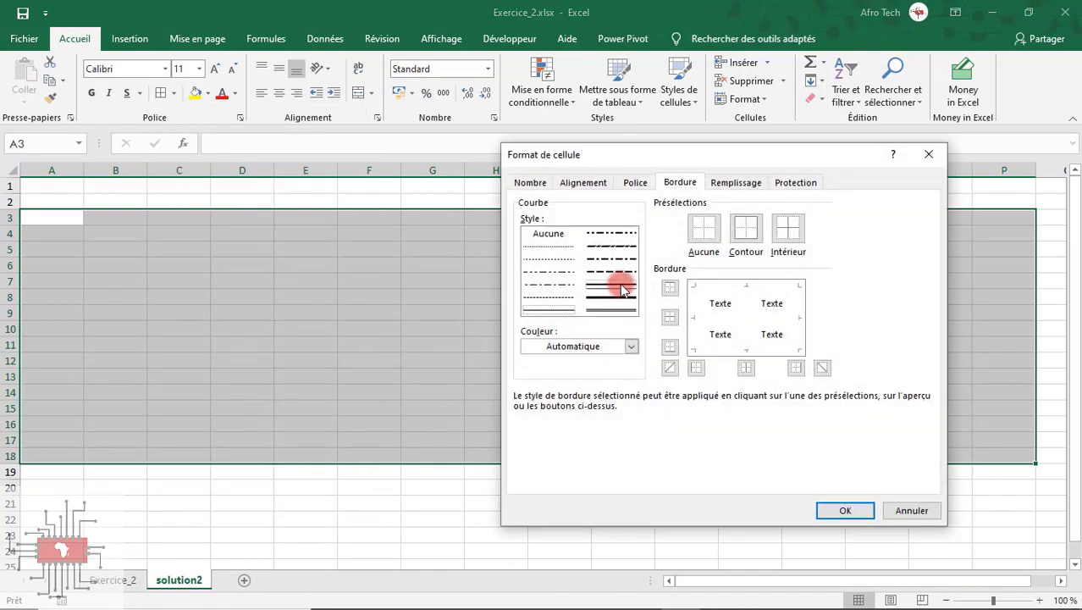
click(750, 224)
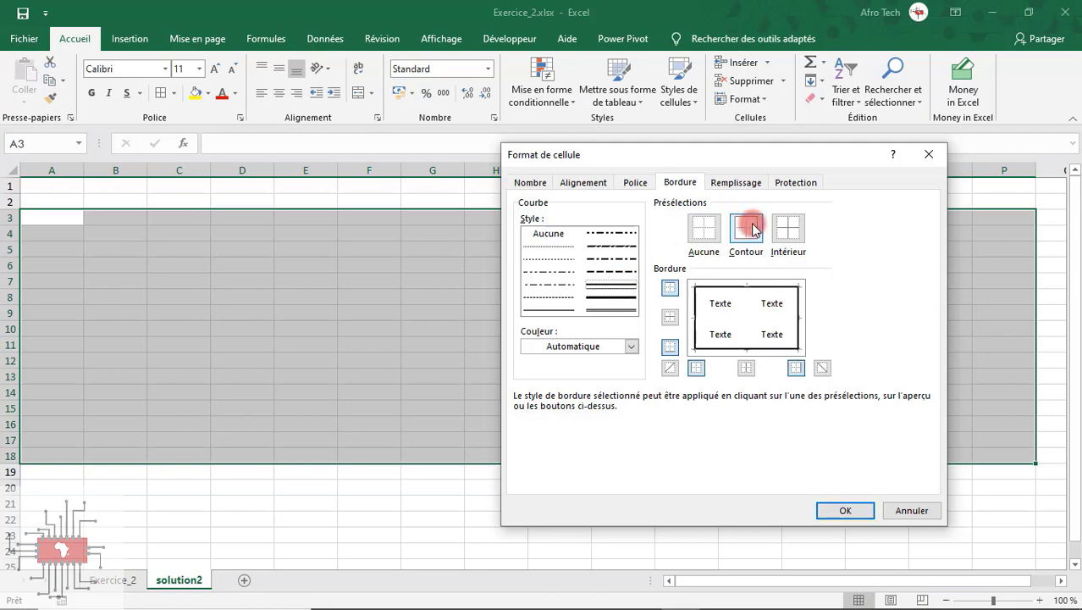
click(784, 229)
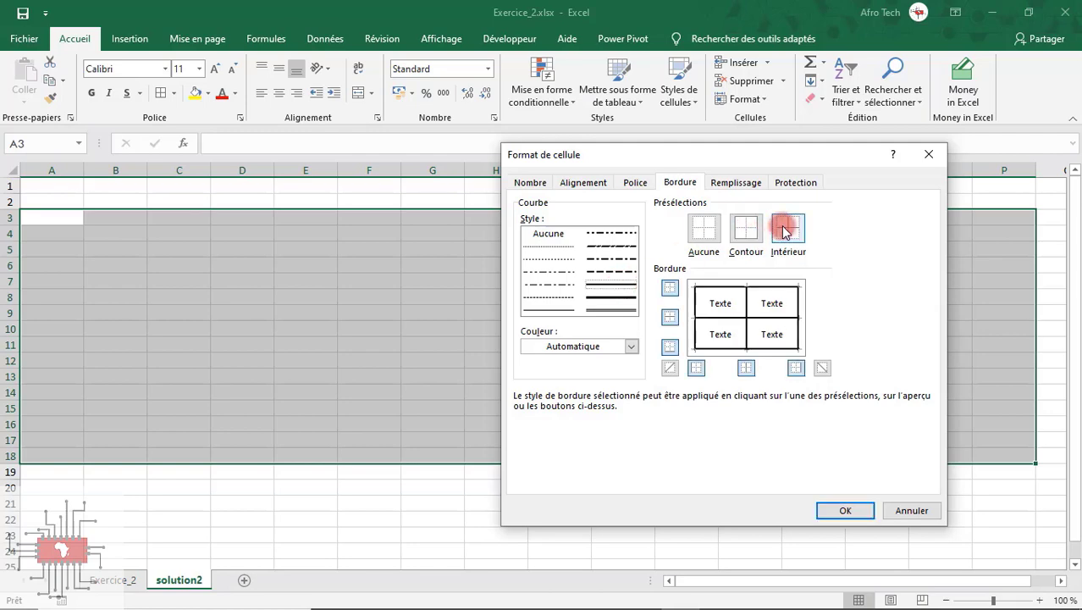
click(848, 510)
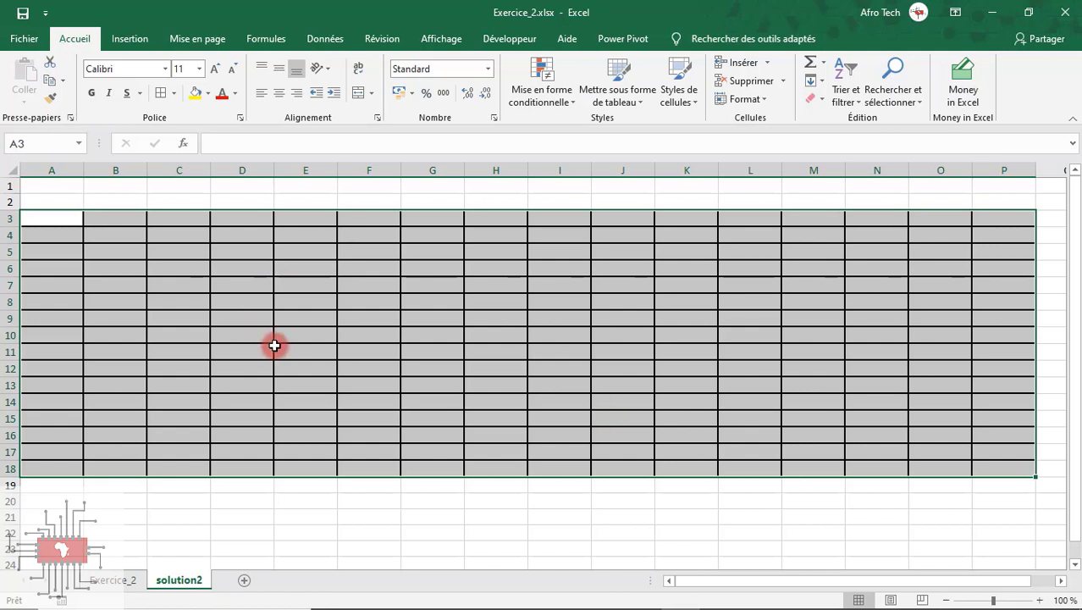
Step: Merge and centre the row 3 header ranges A3:C3, F3:G3, H3:J3 and K3:L3
double_click(170, 322)
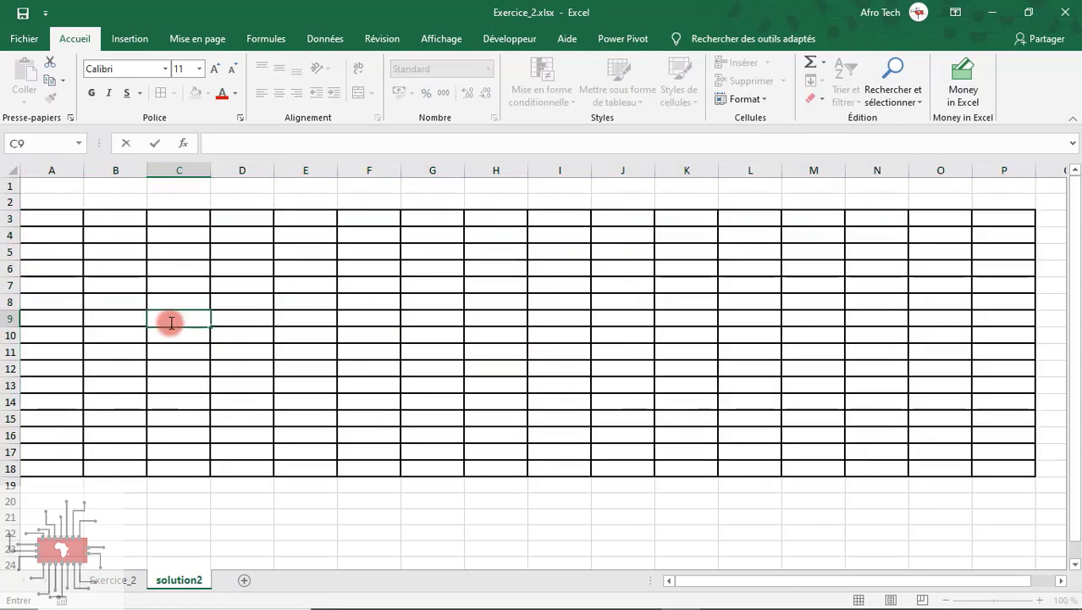
click(133, 254)
click(114, 234)
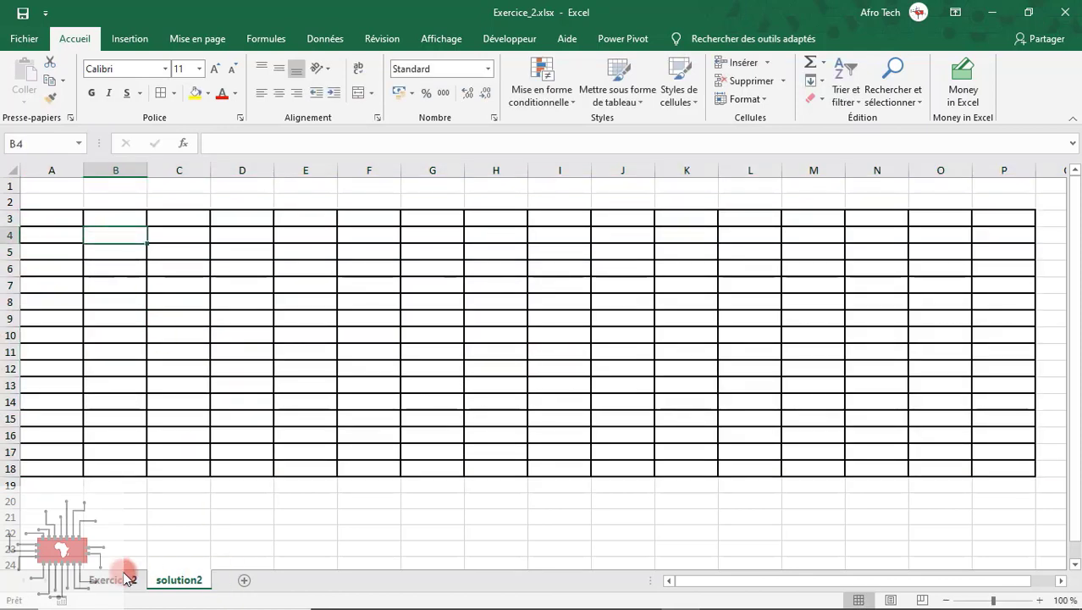
drag(52, 216, 169, 222)
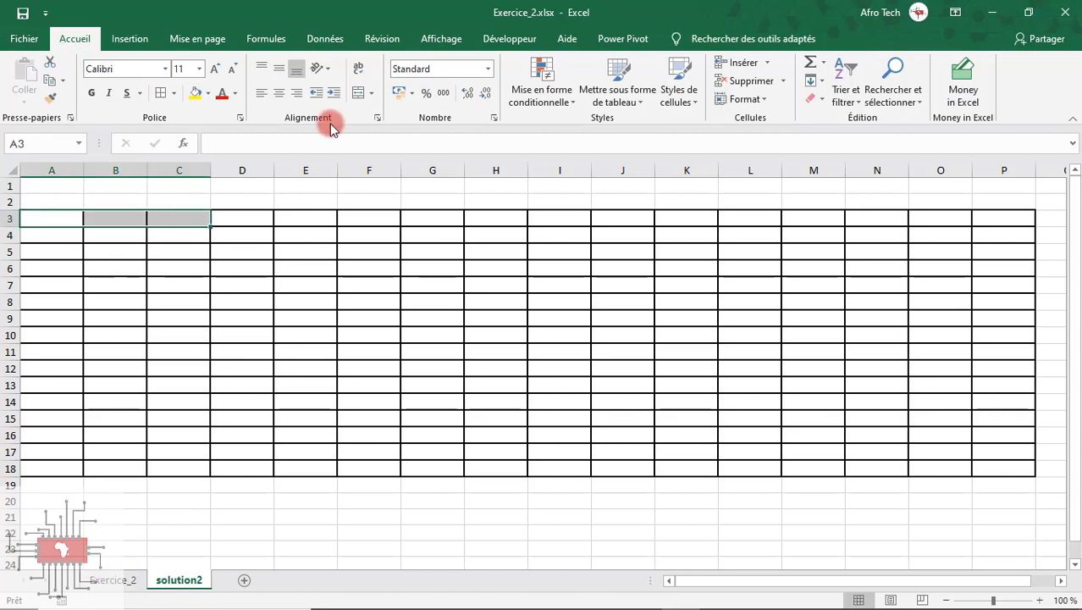
click(356, 96)
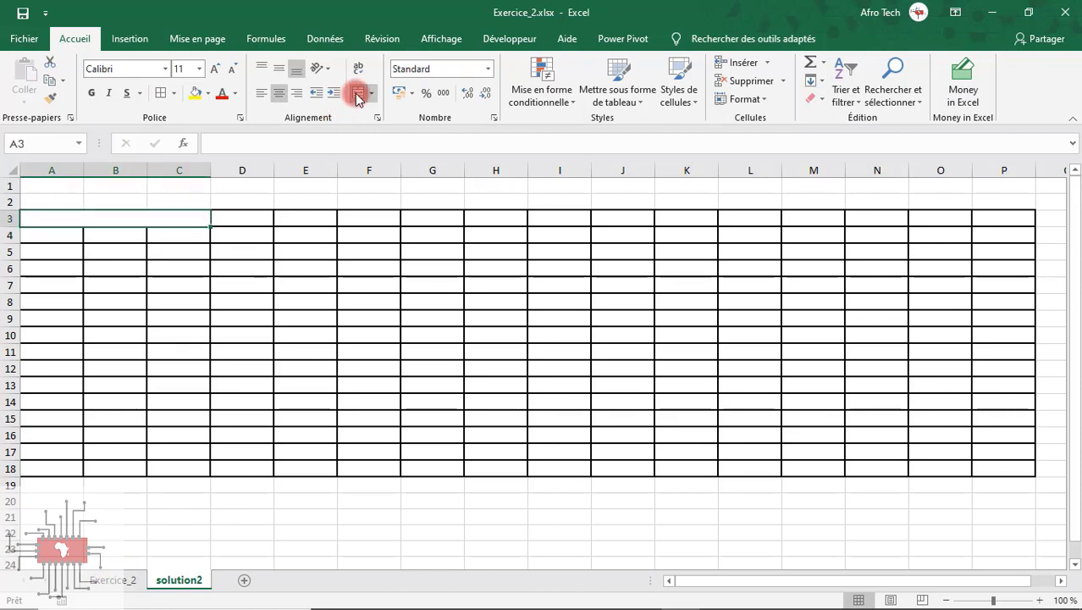
drag(363, 215, 415, 217)
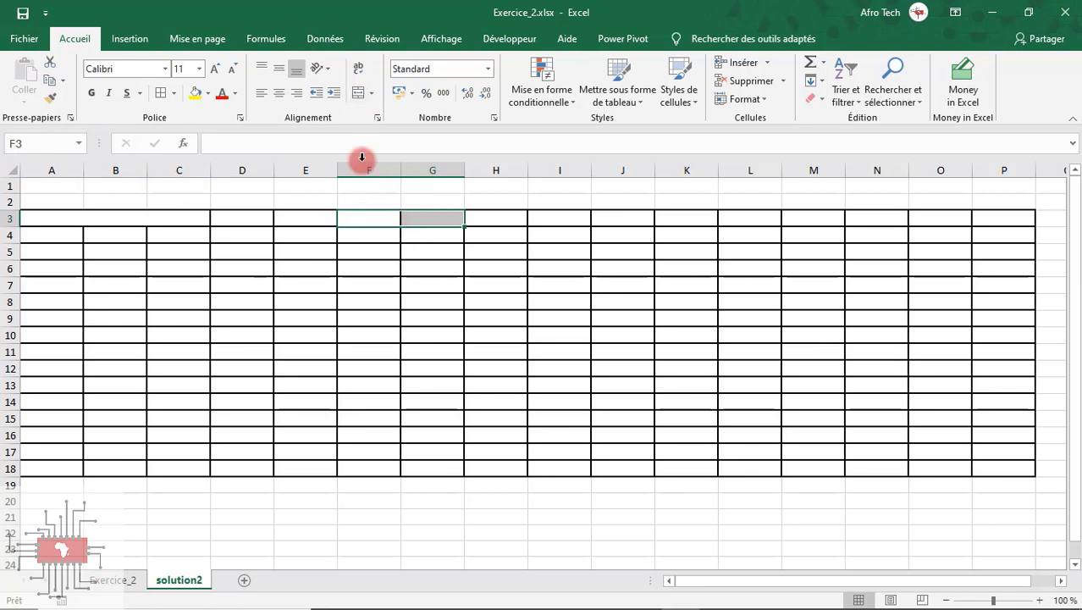
click(357, 95)
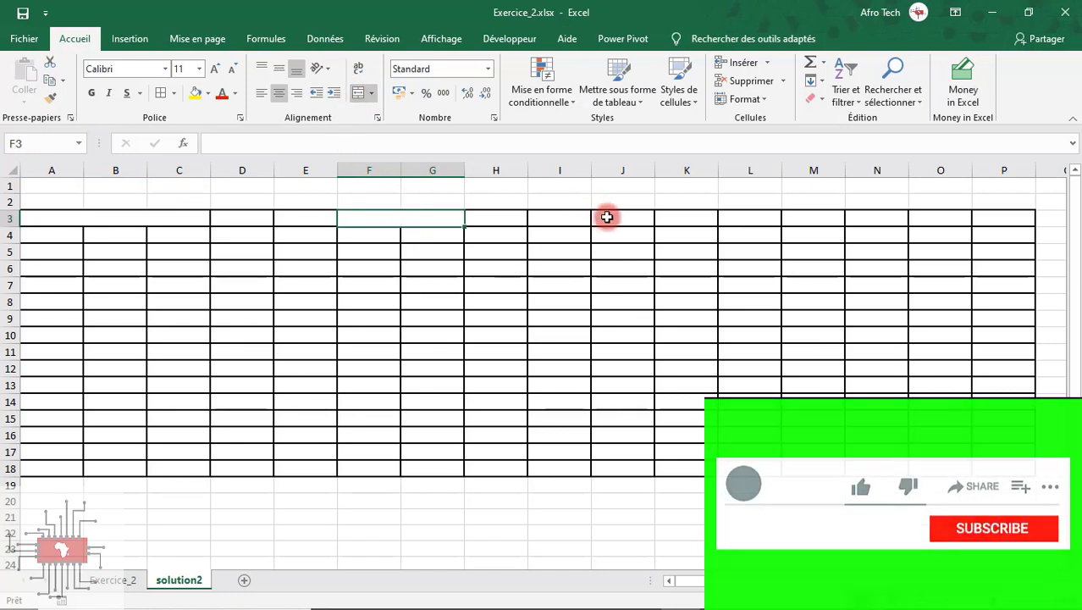
click(510, 217)
drag(559, 221, 603, 219)
click(357, 96)
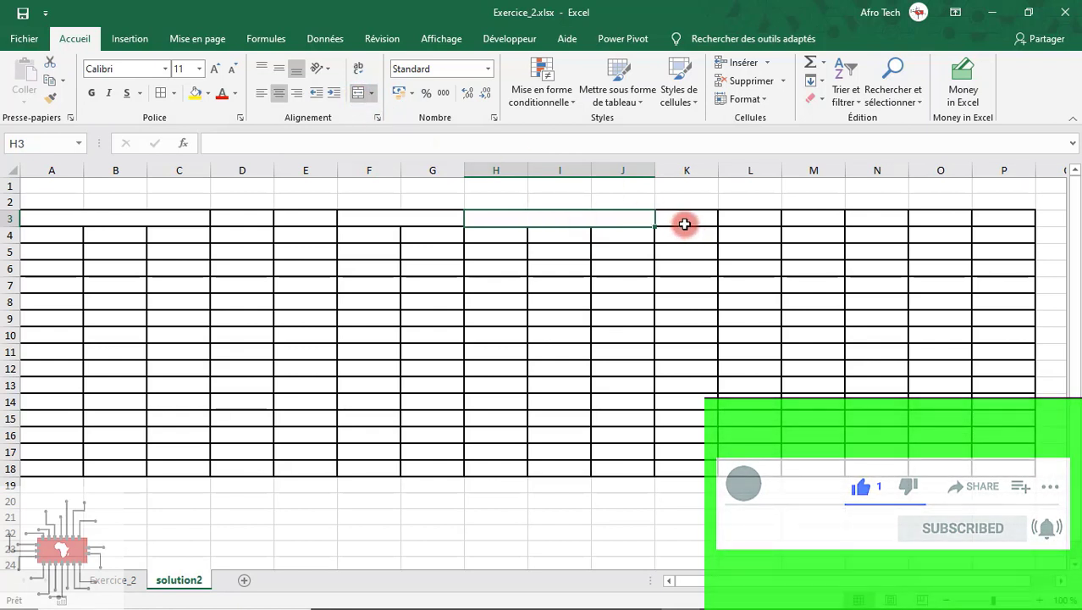
drag(684, 224, 773, 218)
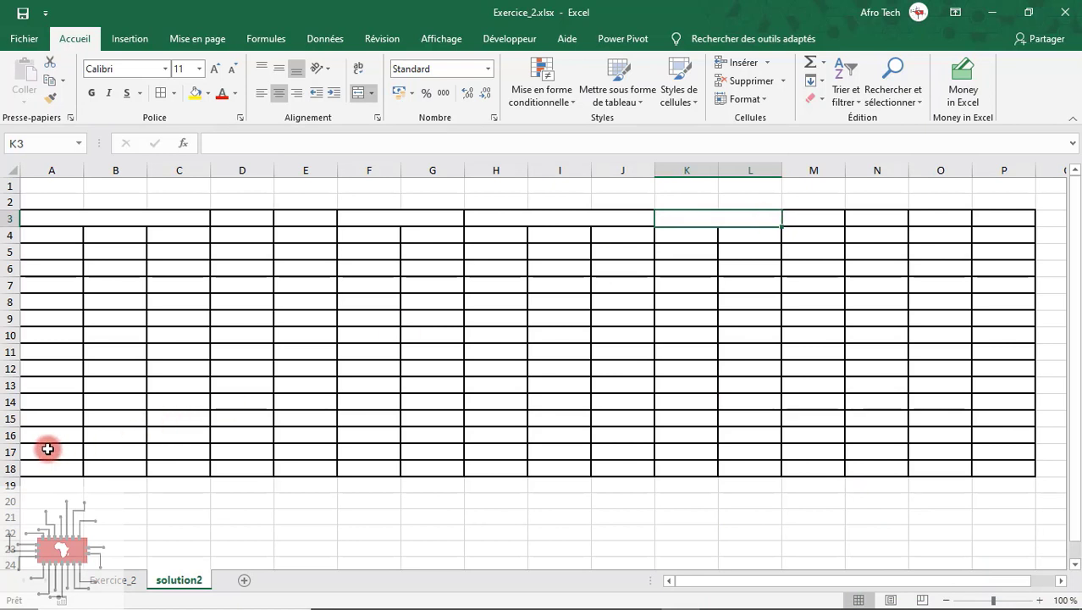
Step: Merge and centre A17:B17 and A18:B18 separately in the table's last two rows
drag(49, 448, 95, 448)
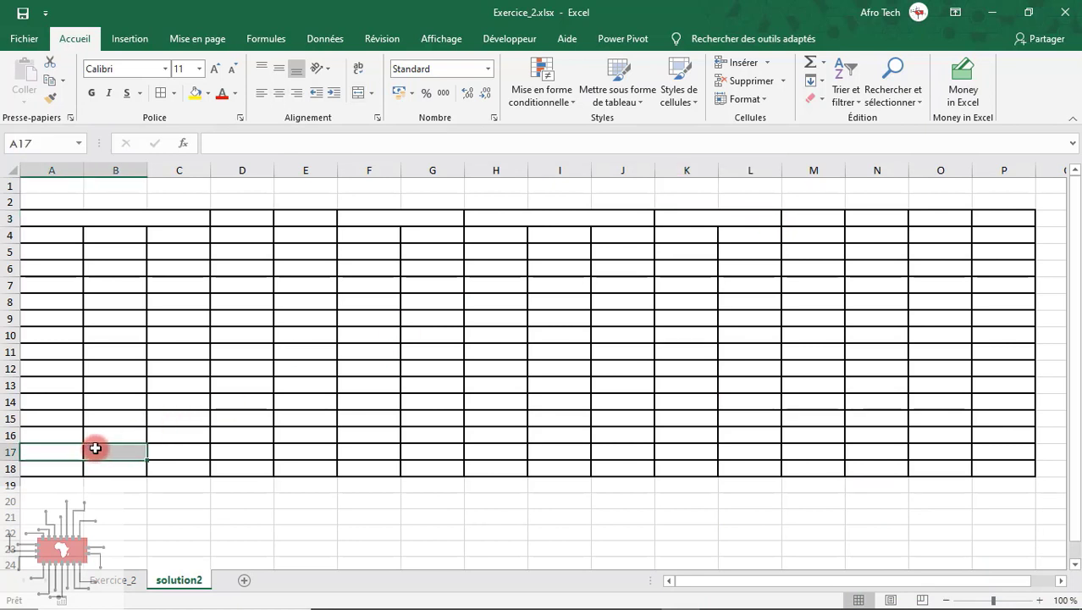
click(354, 94)
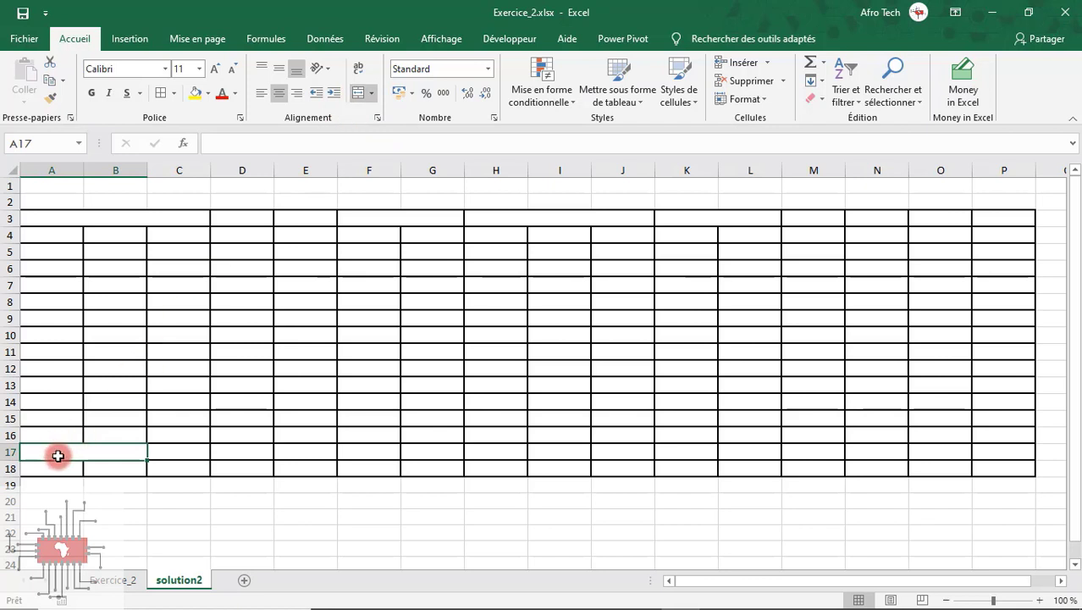
drag(53, 468, 100, 464)
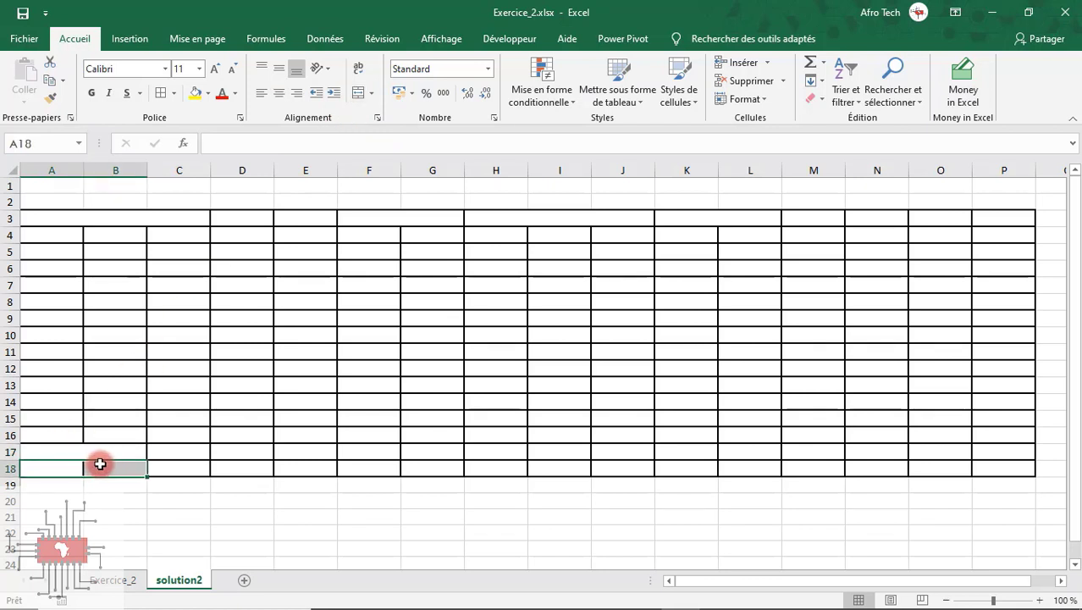
key(F4)
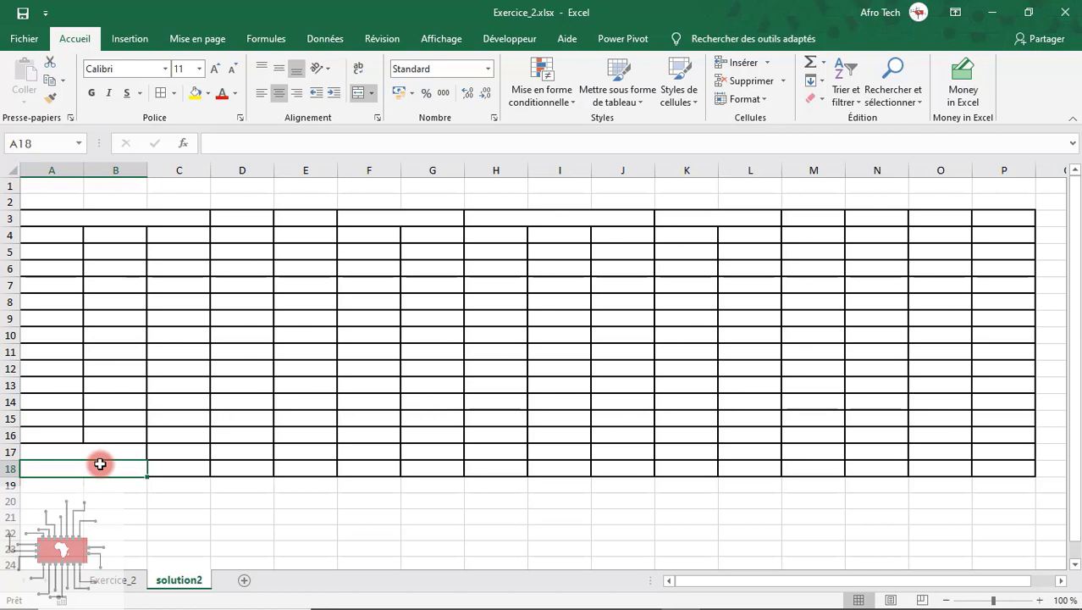
Step: Remove all borders from cells O17:P18
click(1004, 471)
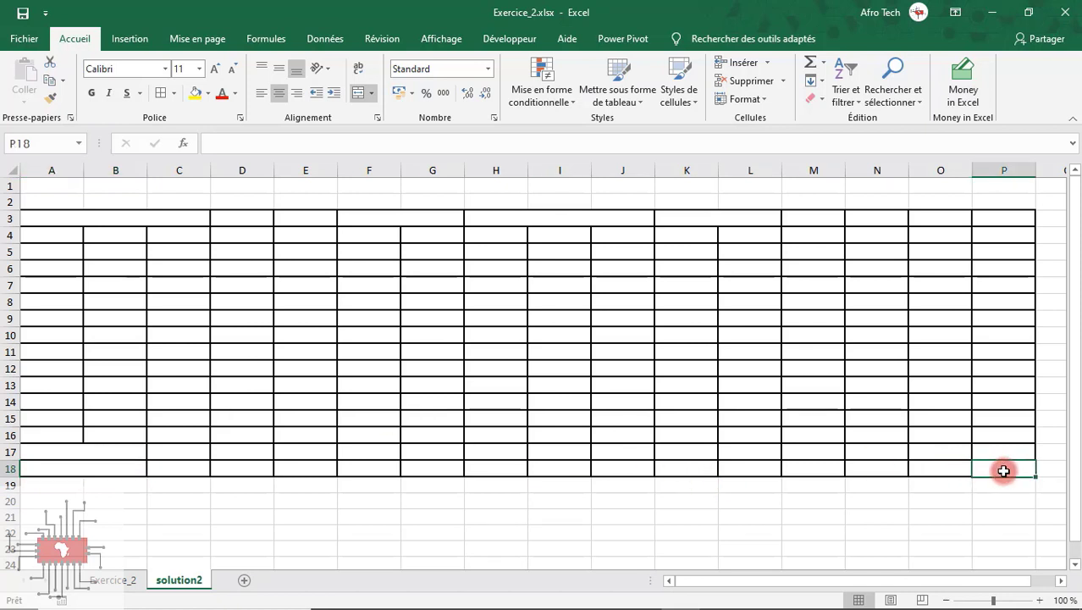
drag(1004, 471, 951, 456)
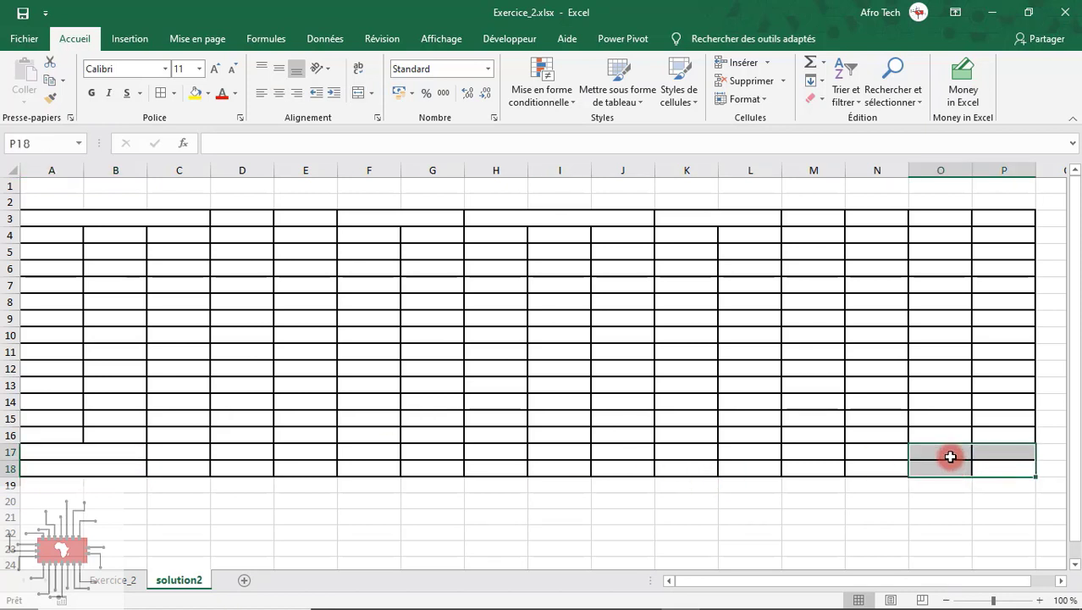
click(174, 93)
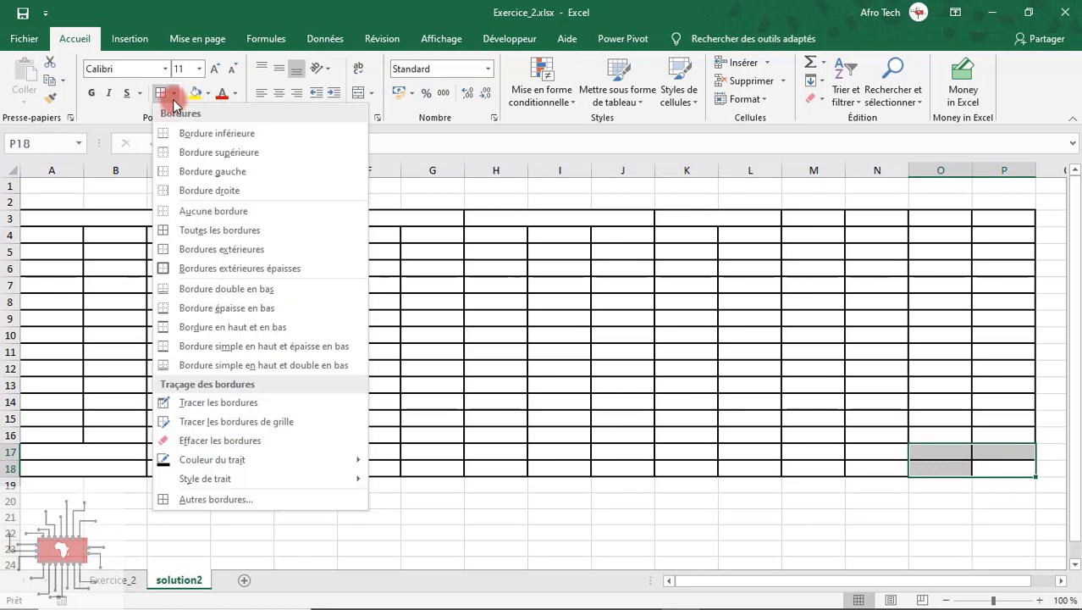
click(207, 212)
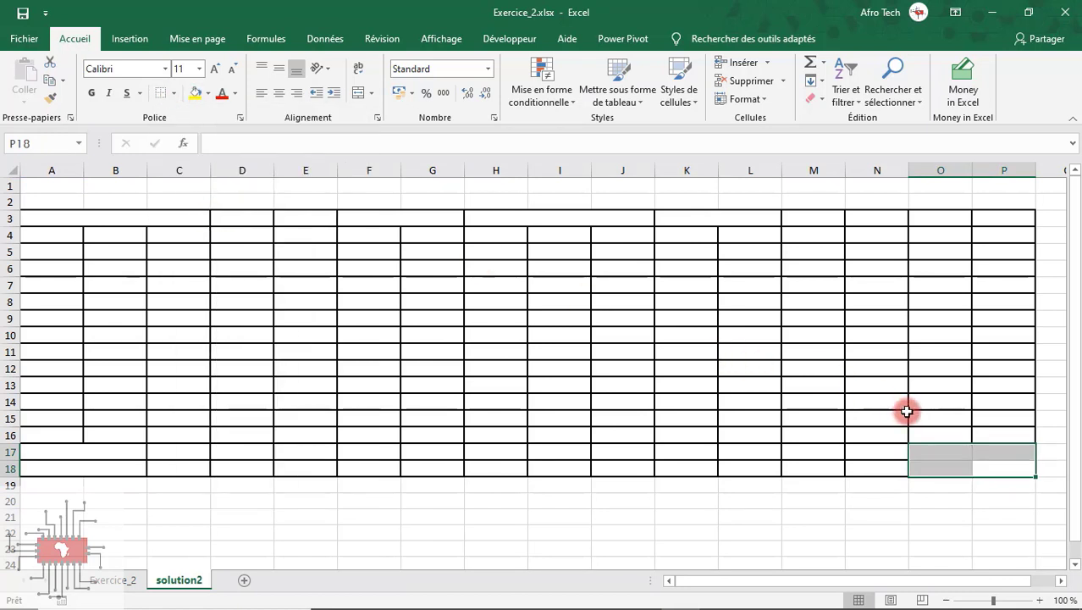
Step: Add a medium solid bottom border to cells O16:P16
drag(943, 437, 987, 431)
click(173, 93)
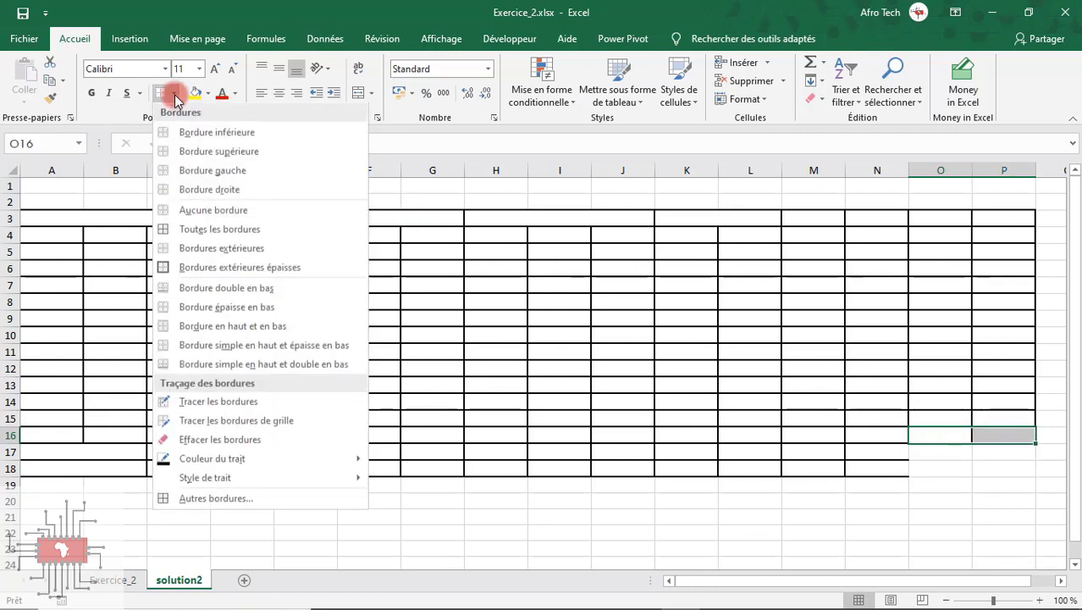
click(259, 499)
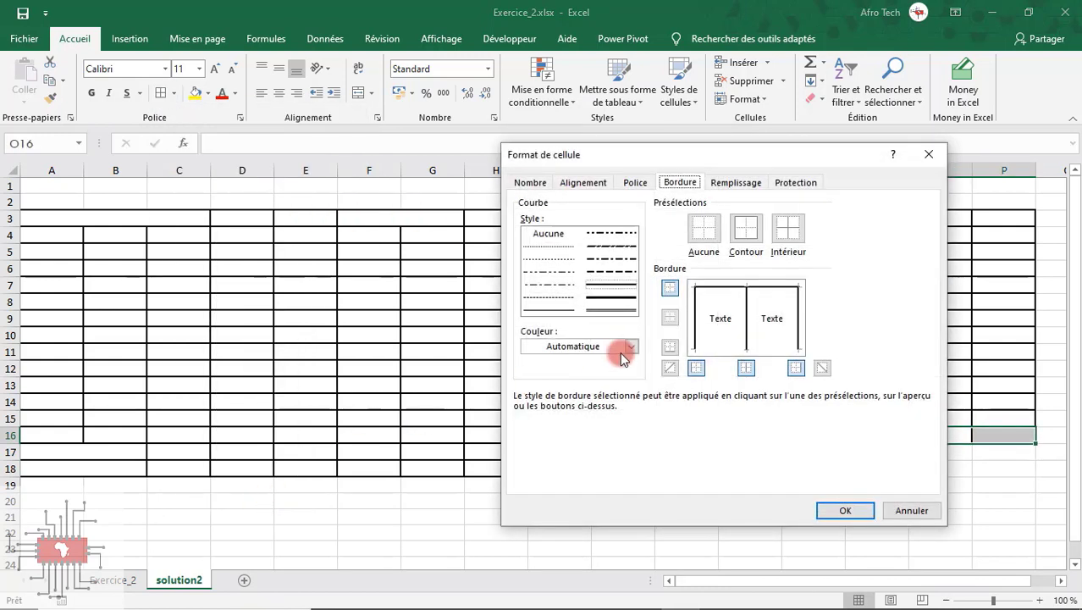
click(745, 348)
click(862, 506)
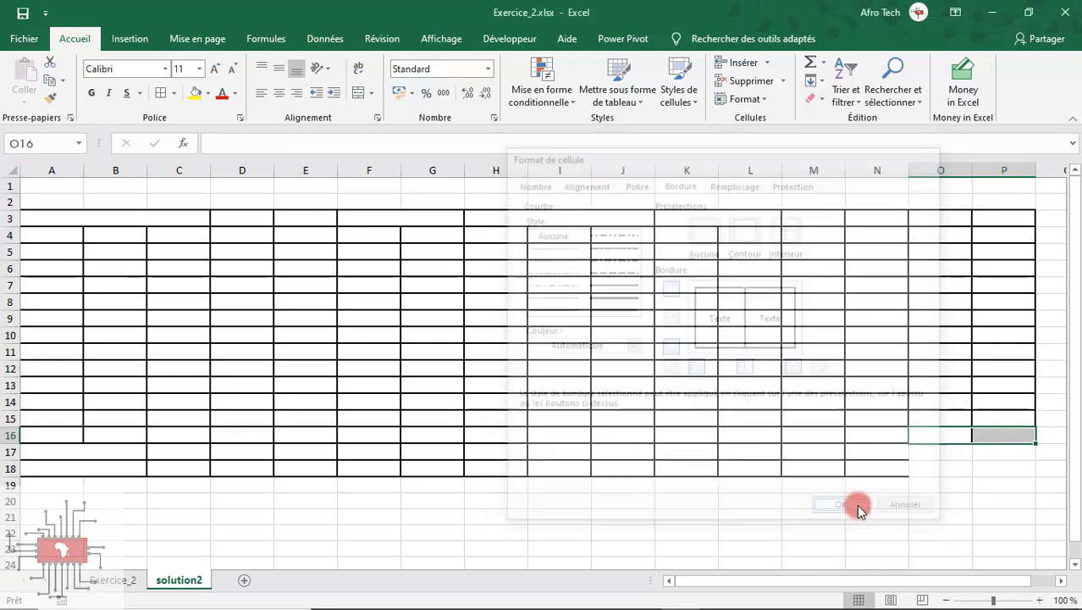
Step: Add a medium solid right border to cells N17:N18
click(891, 460)
drag(891, 460, 891, 467)
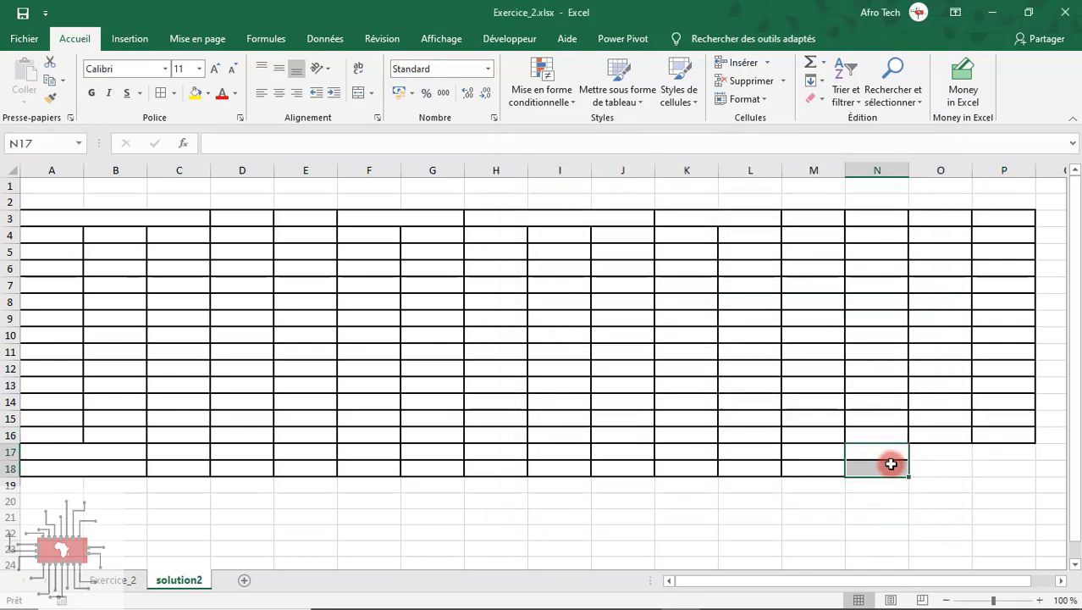
click(175, 95)
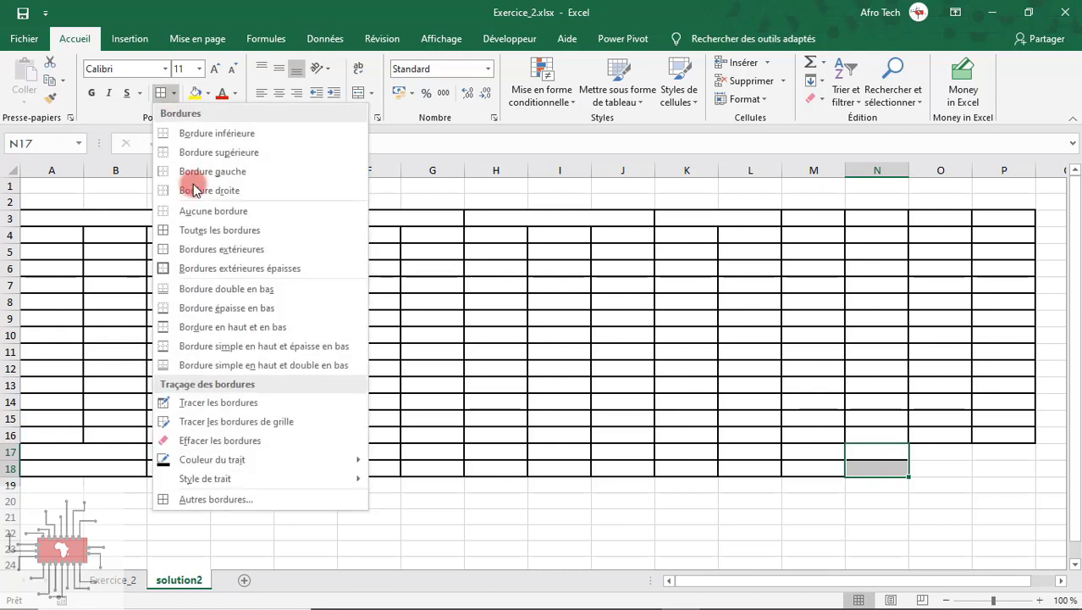
click(273, 499)
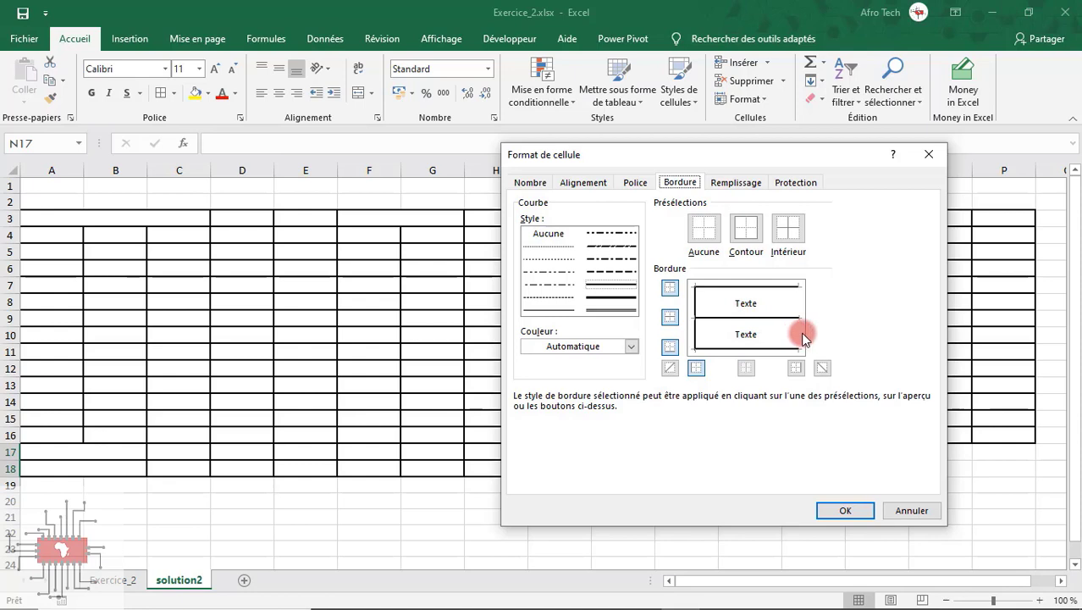
click(797, 335)
click(845, 509)
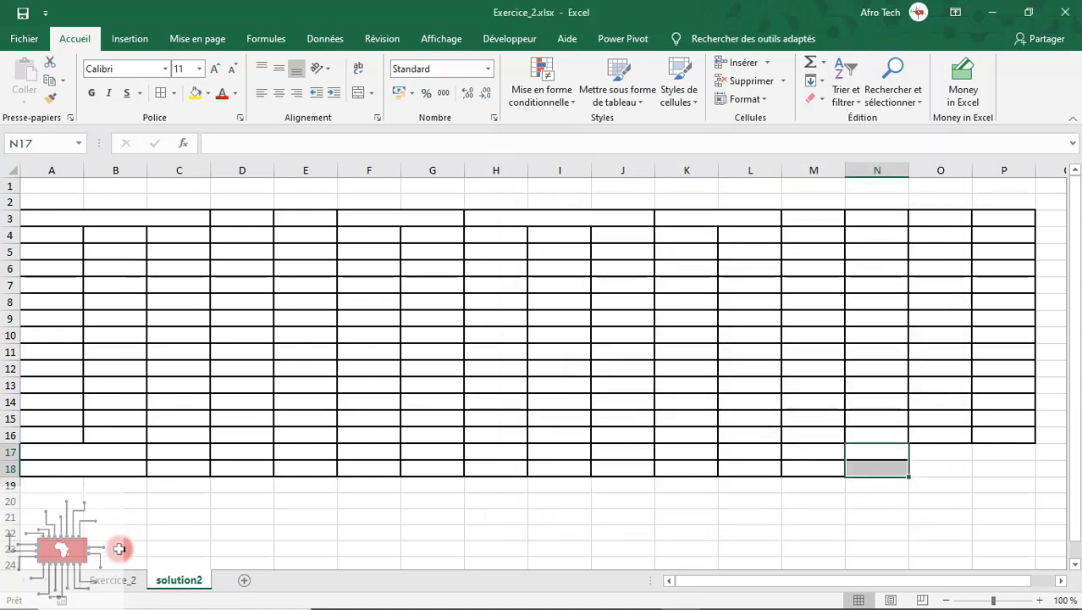
Step: Following the Exercice_2 model, merge and centre E4:F4 and H4:I4 on the solution2 sheet
click(125, 581)
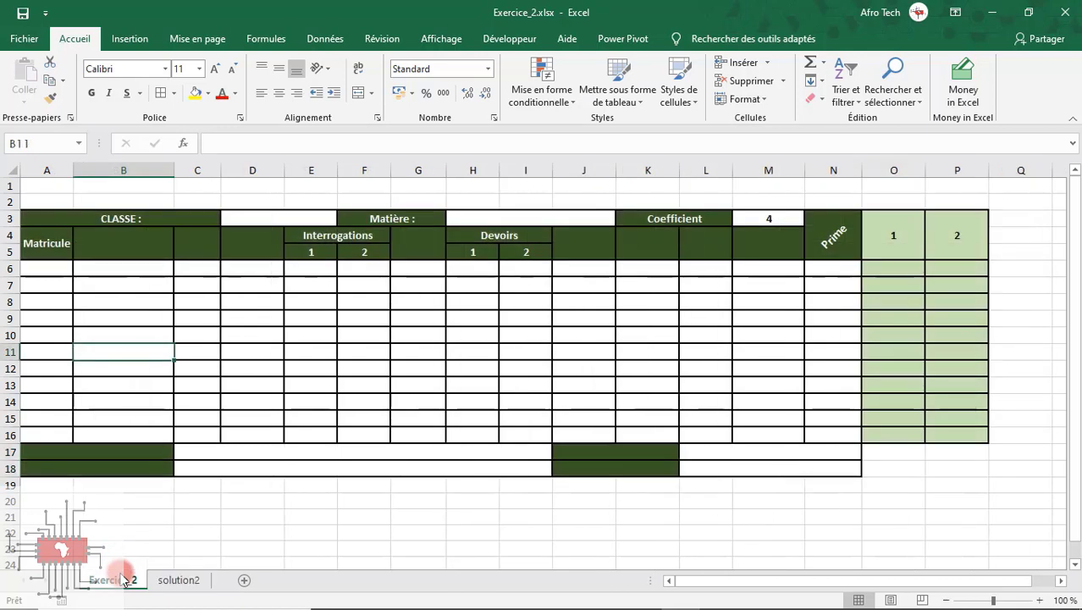
click(174, 582)
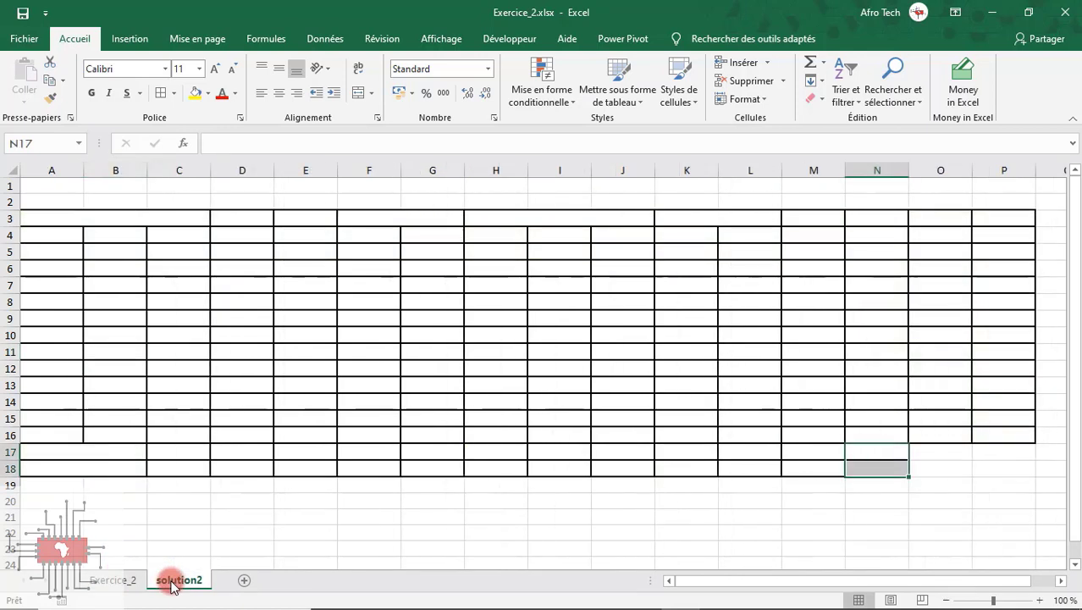
click(315, 237)
drag(347, 231, 361, 231)
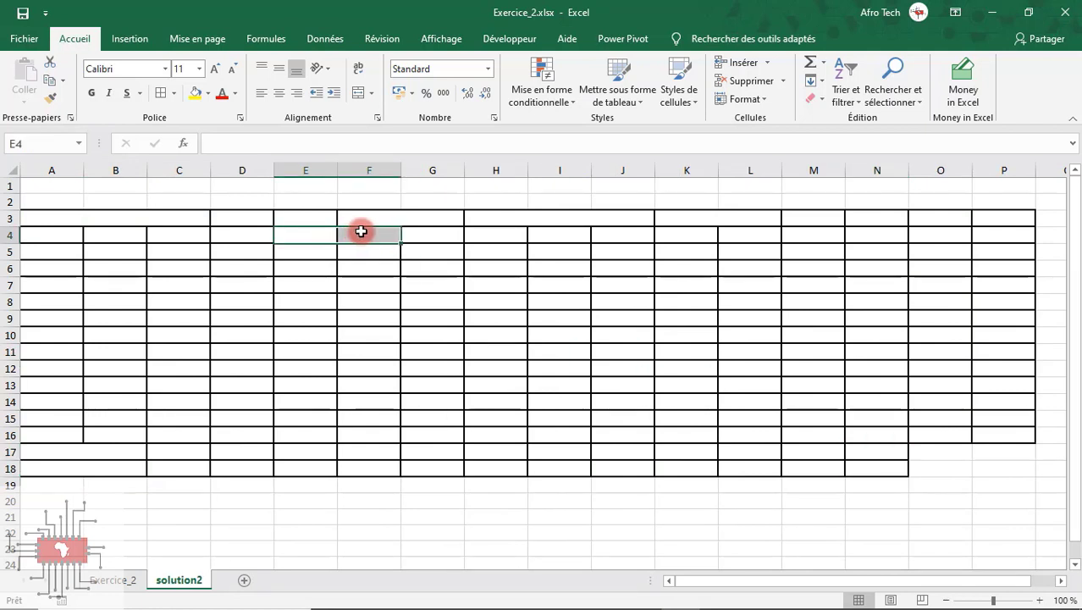
click(359, 93)
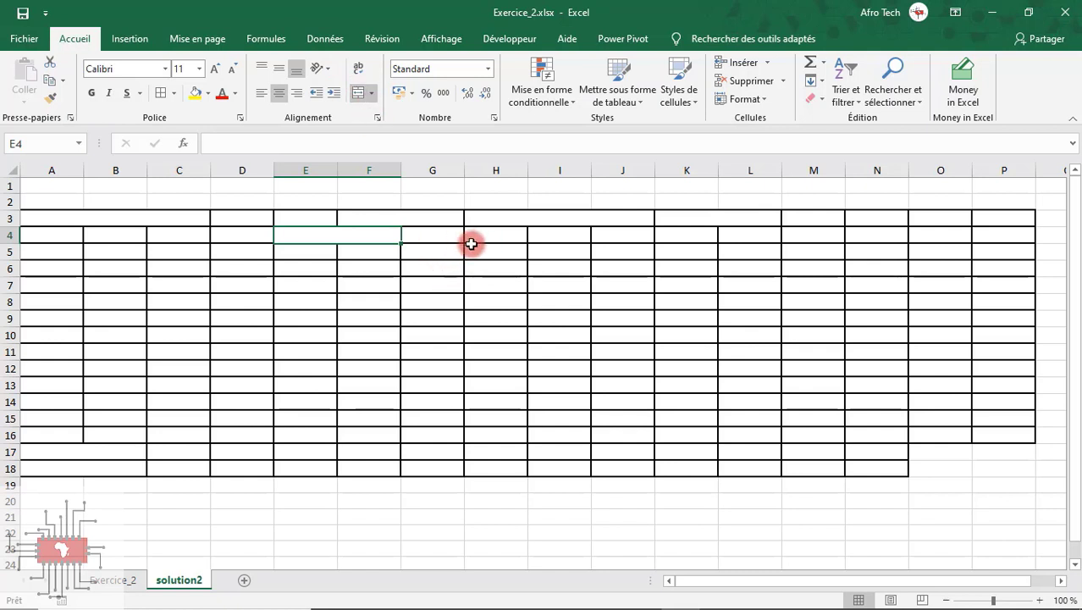
drag(478, 238, 547, 229)
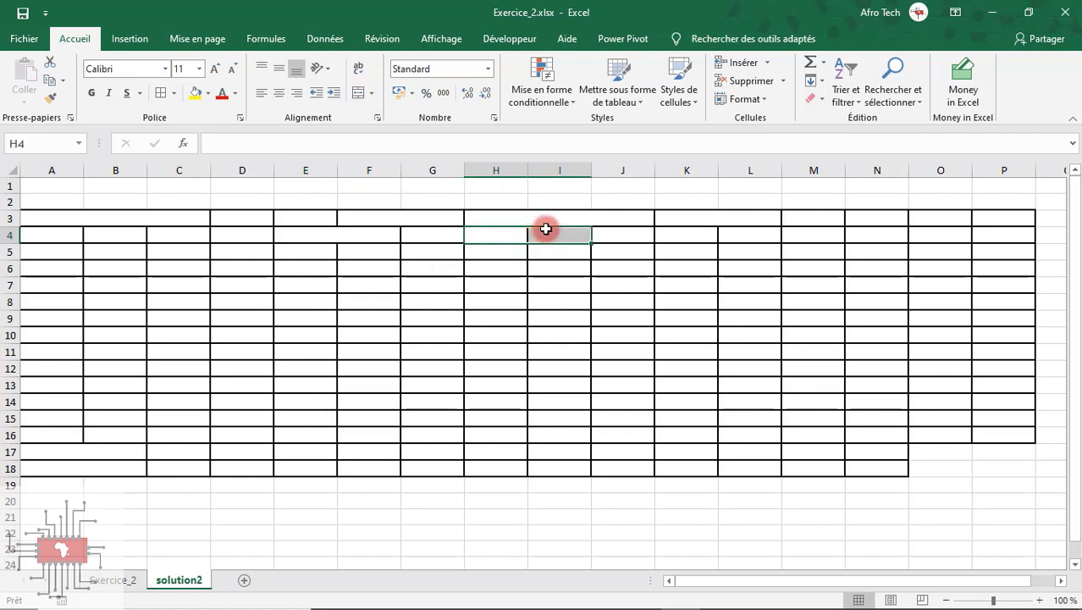
key(F4)
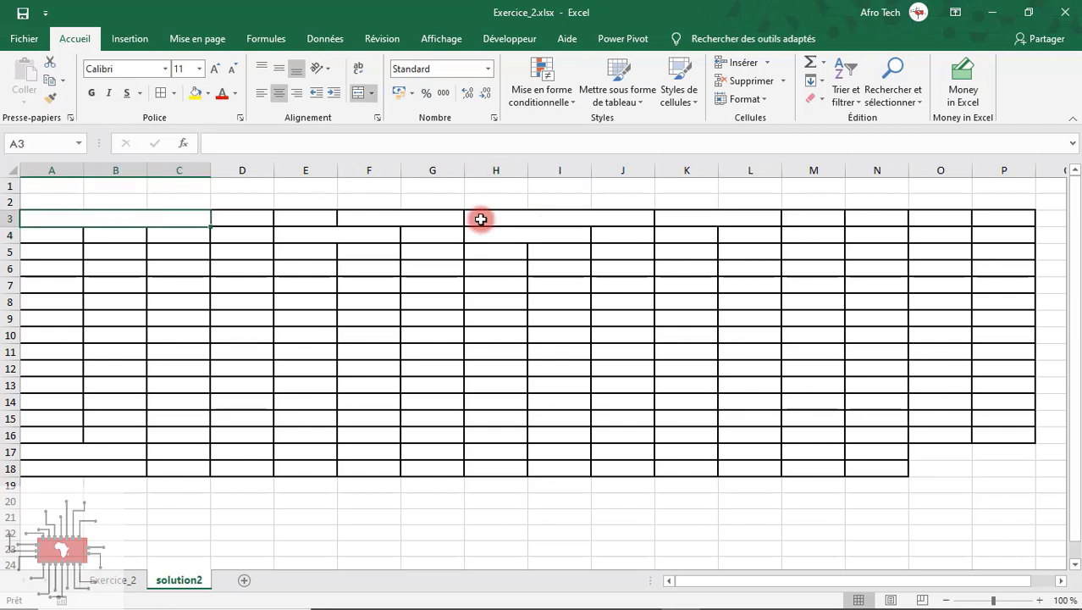
Step: Merge and centre J17:K17 and J18:K18 separately in the table's last two rows
drag(624, 452, 669, 453)
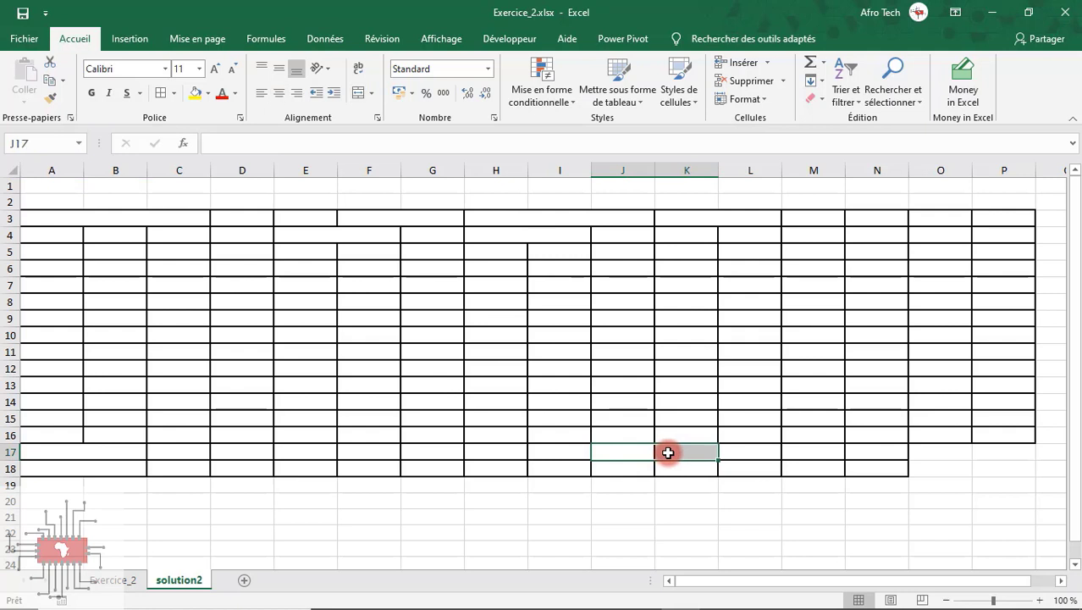
click(357, 93)
drag(637, 464, 663, 454)
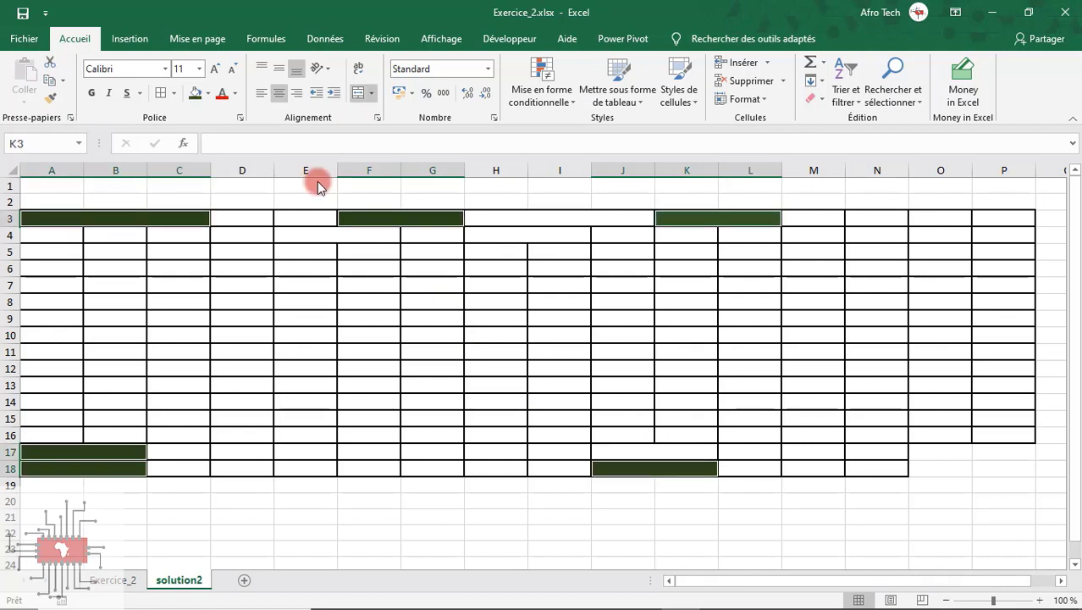
Step: Fill the merged cells A3:C3, F3:G3, K3:L3, A17:B17, A18:B18, J17:K17 and J18:K18 with dark green
click(675, 466)
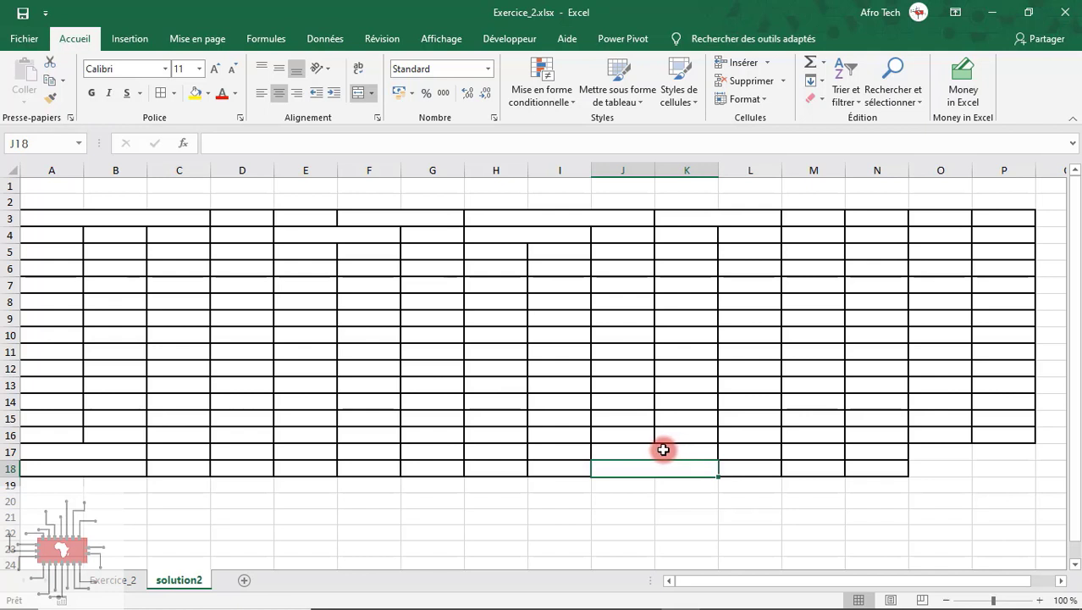
ctrl+click(107, 474)
ctrl+click(108, 449)
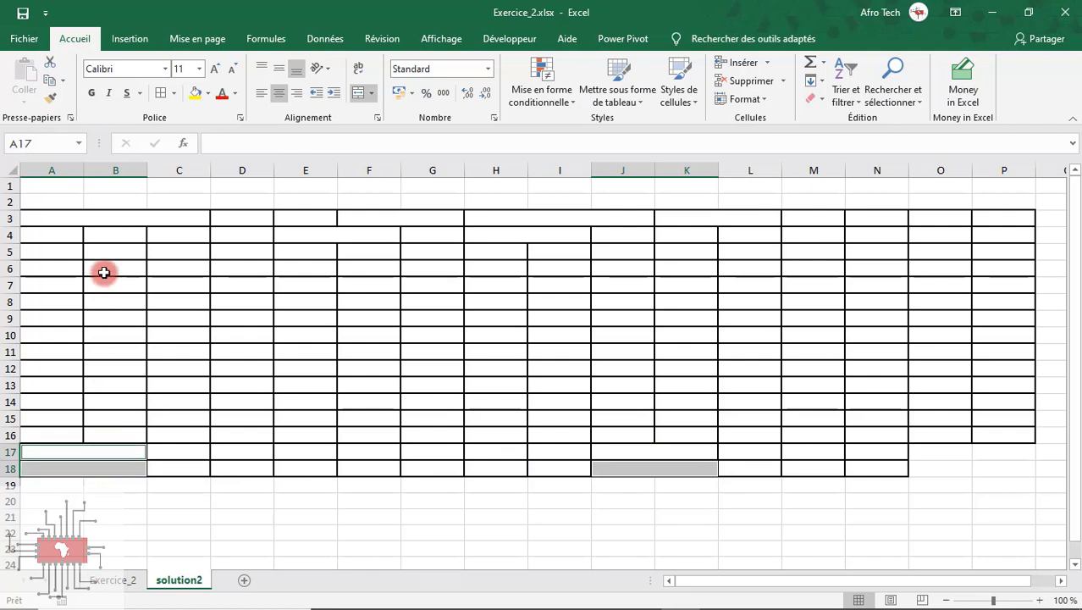
ctrl+click(125, 218)
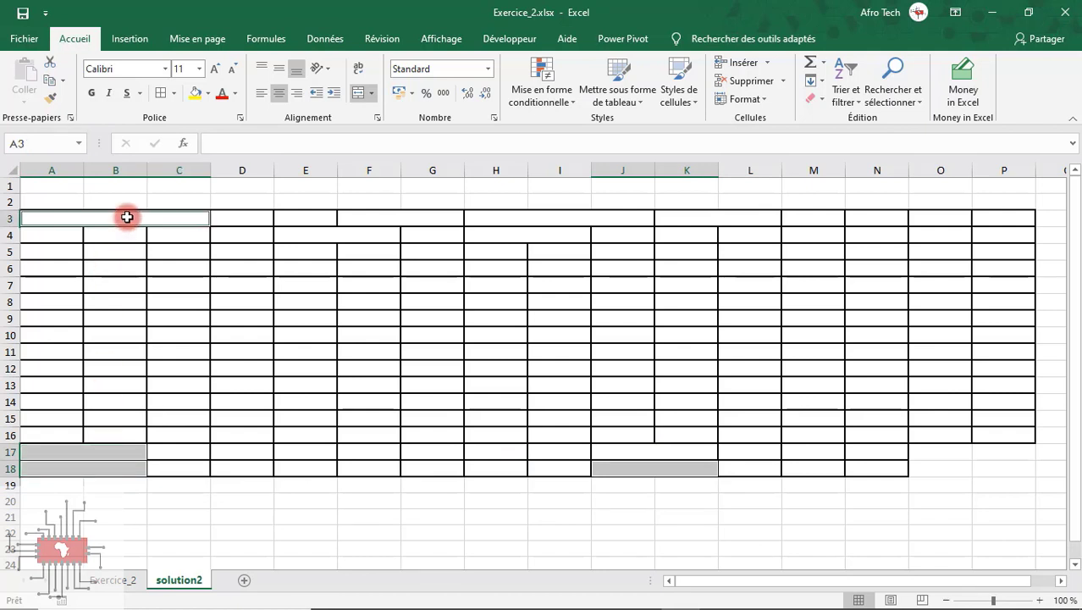
ctrl+click(398, 214)
ctrl+click(677, 217)
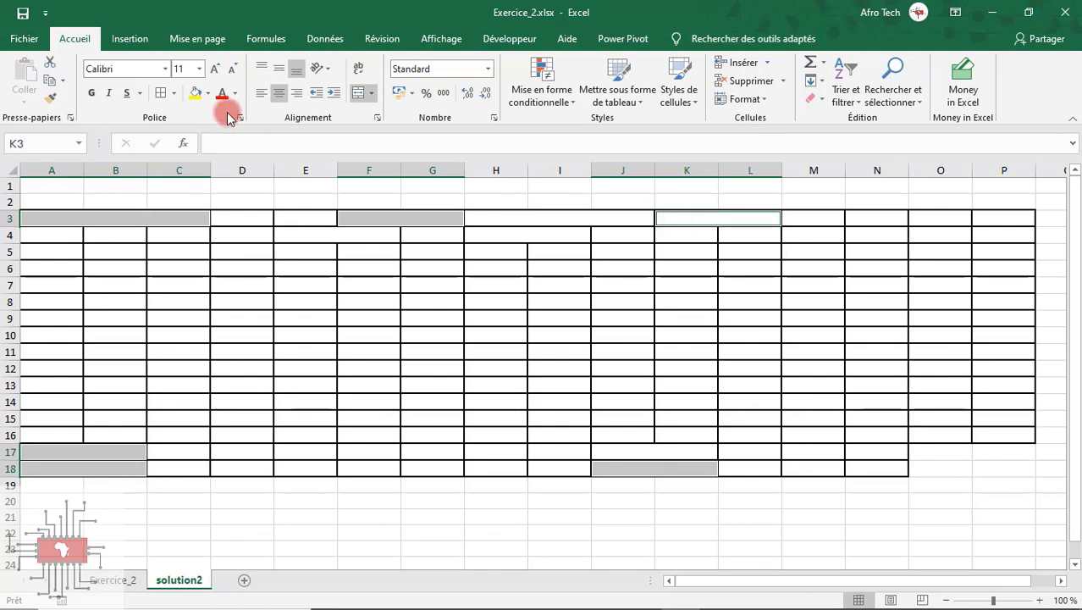
click(210, 94)
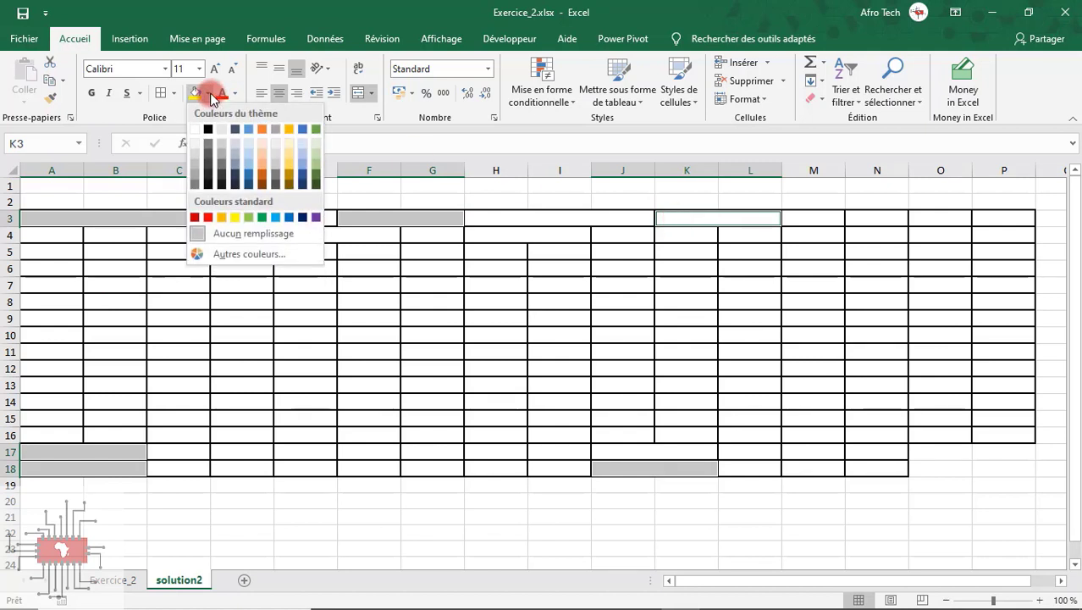
click(317, 181)
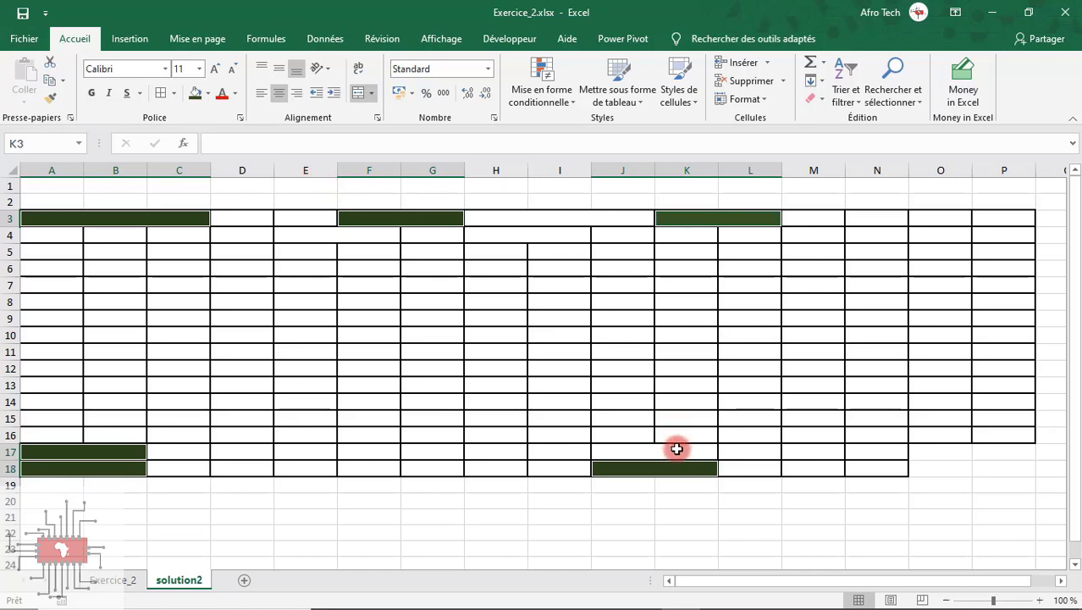
click(679, 453)
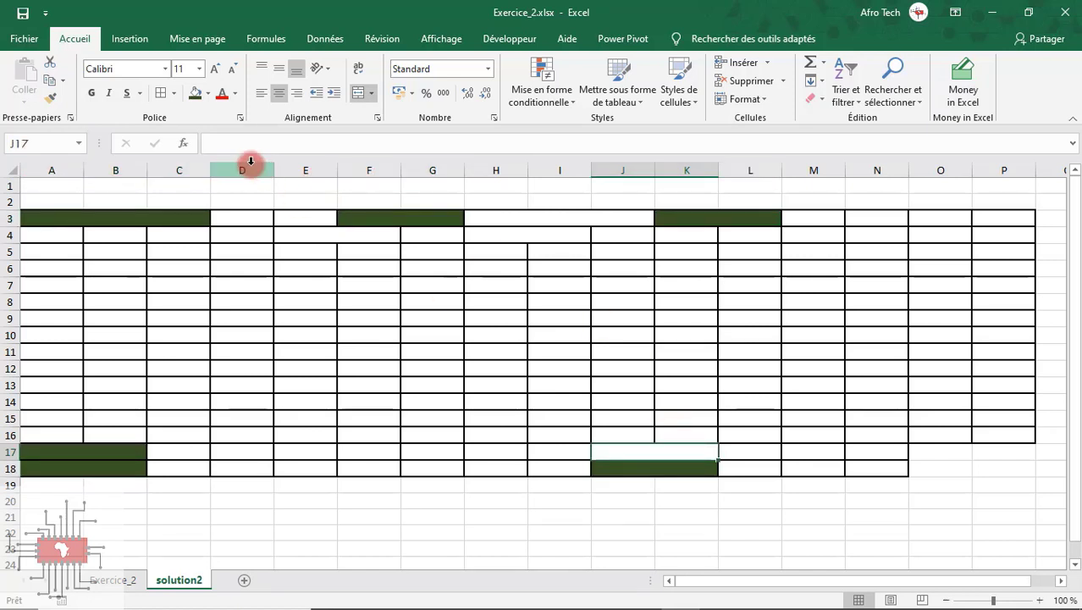
click(199, 92)
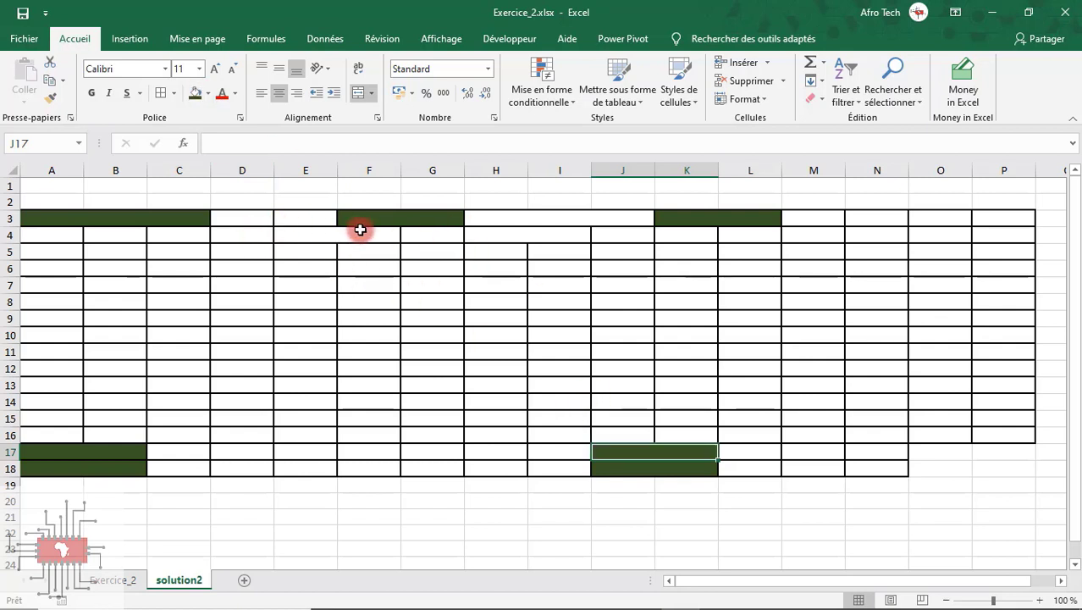
Step: Check the header layout on the Exercice_2 sheet and merge and centre D3:E3 on solution2 to match
click(127, 579)
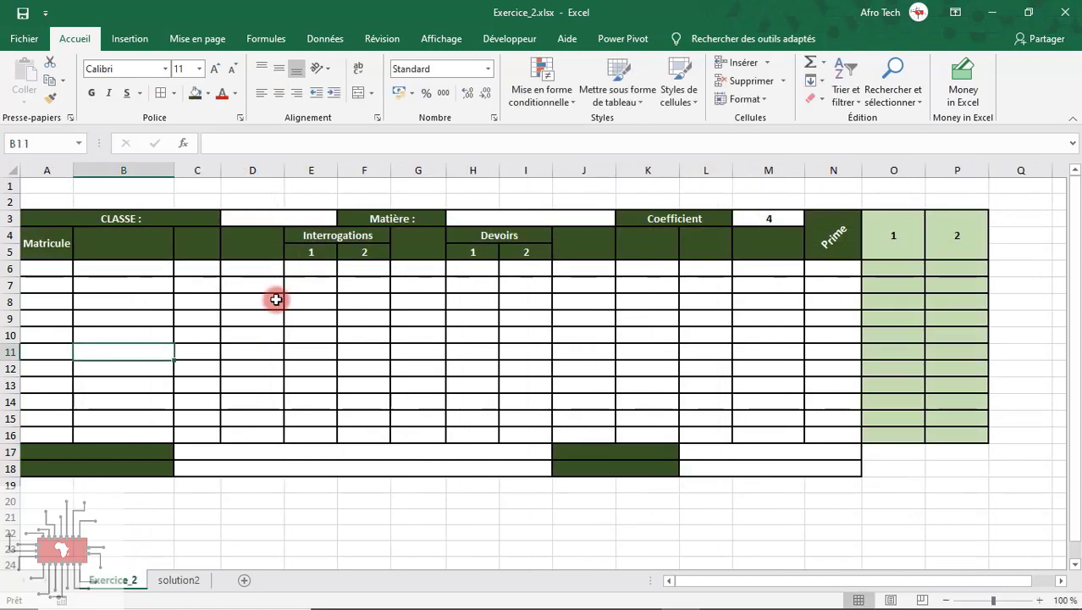
click(177, 580)
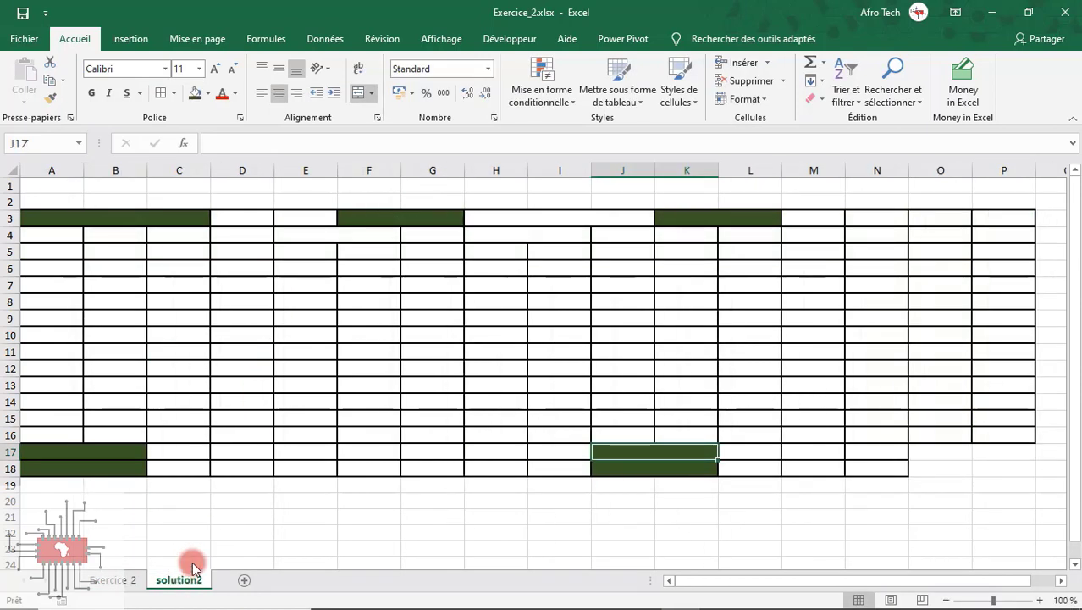
drag(288, 218, 265, 217)
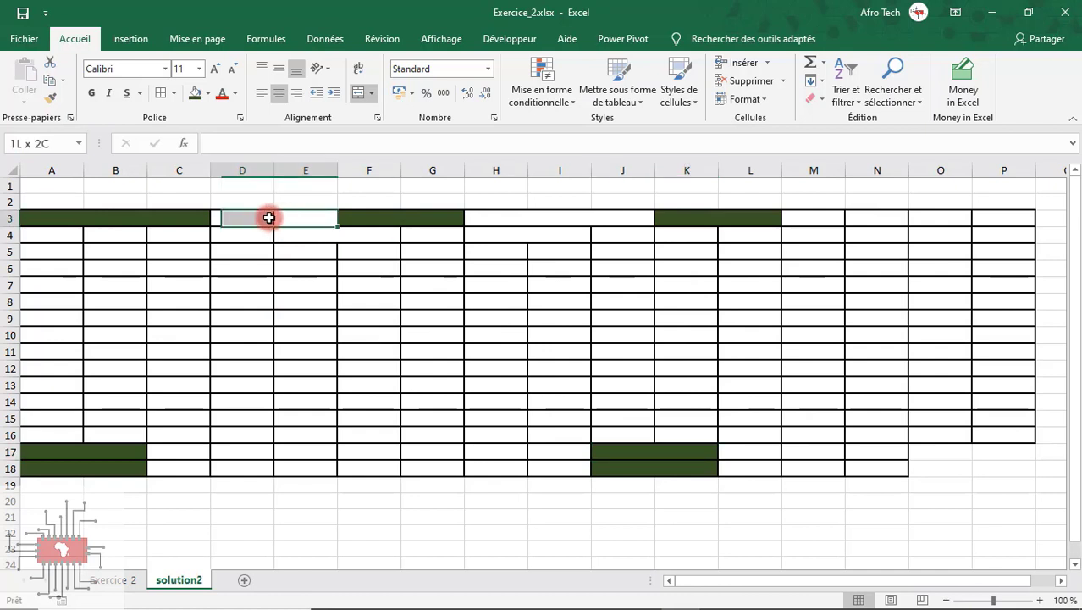
click(357, 95)
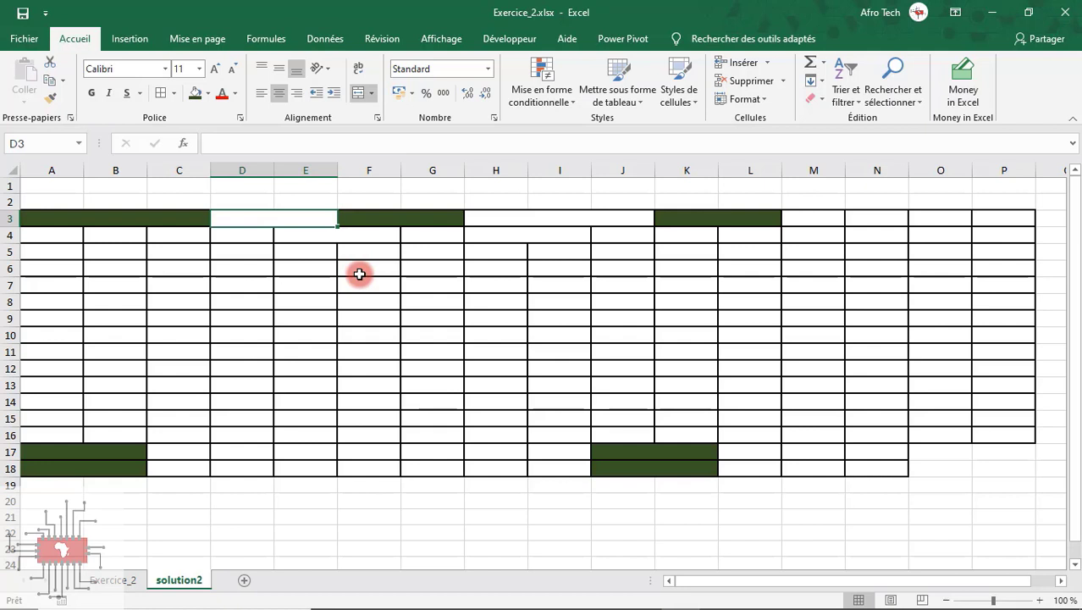
Step: Merge and centre C17:I17, C18:I18, L17:N17 and L18:N18 as separate cells in the last two rows
click(576, 451)
drag(502, 450, 187, 452)
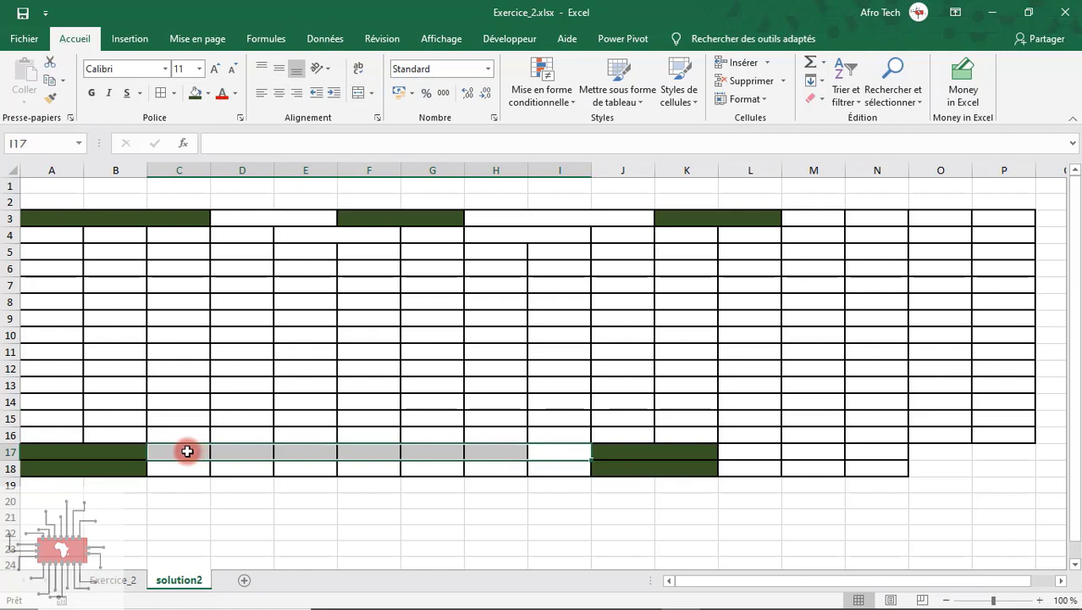
key(F4)
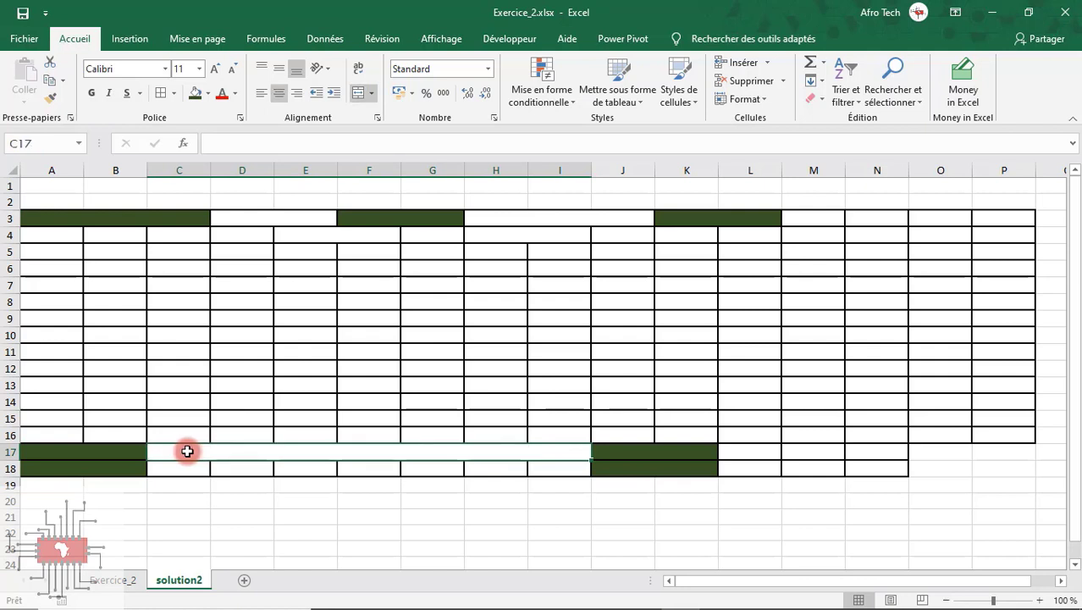
drag(204, 467, 583, 468)
key(F4)
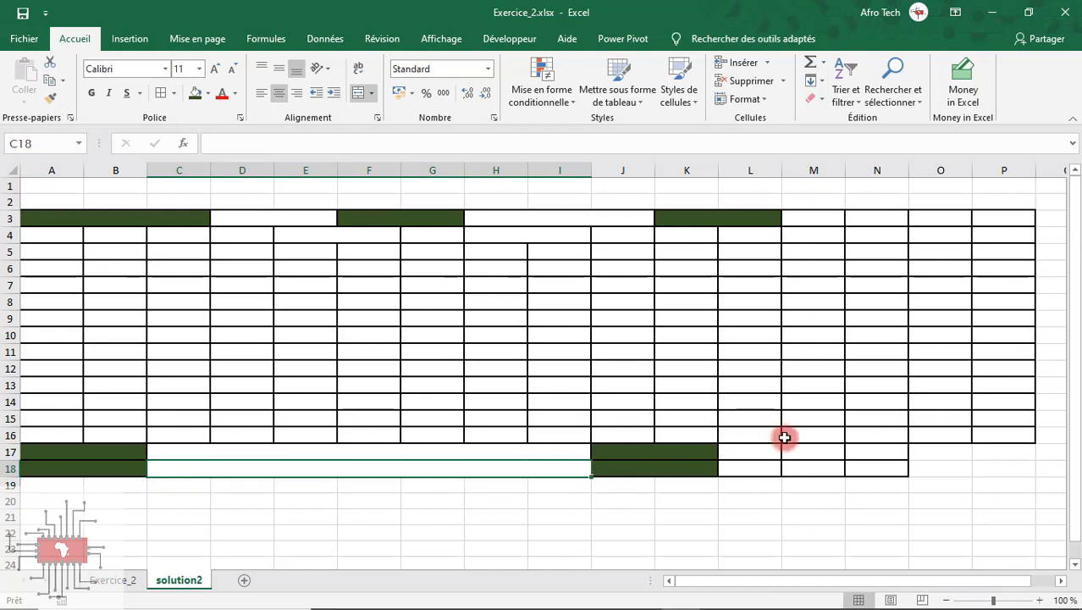
drag(768, 447, 872, 449)
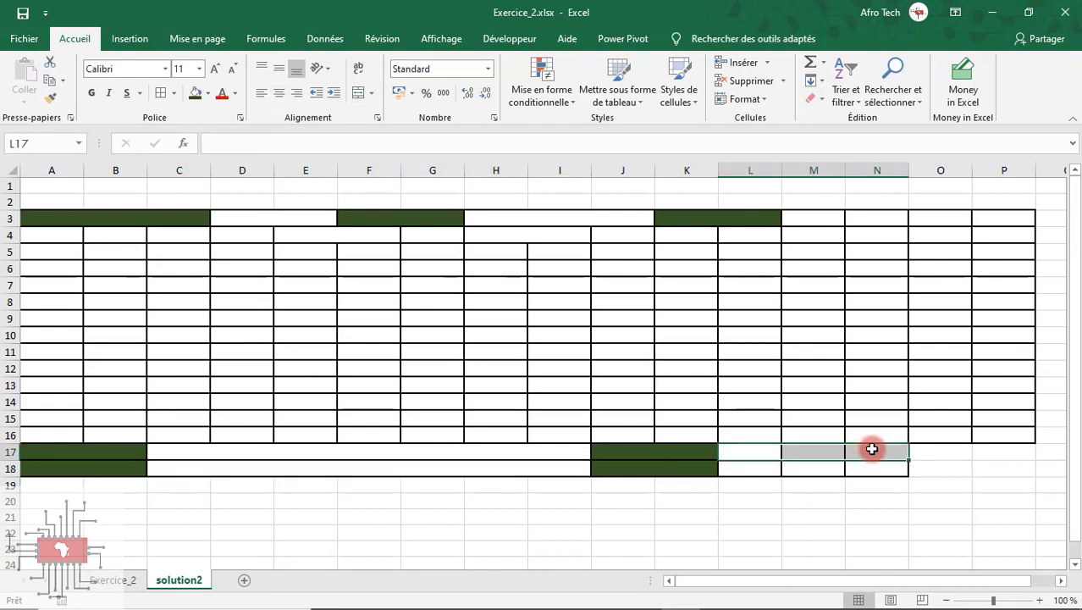
key(F4)
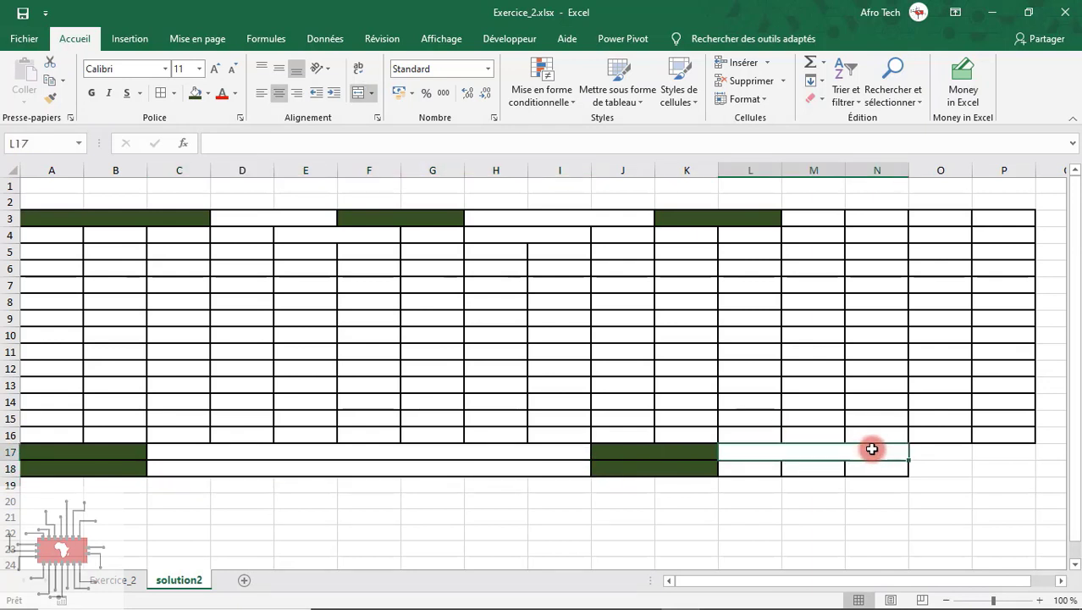
drag(875, 469, 769, 473)
key(F4)
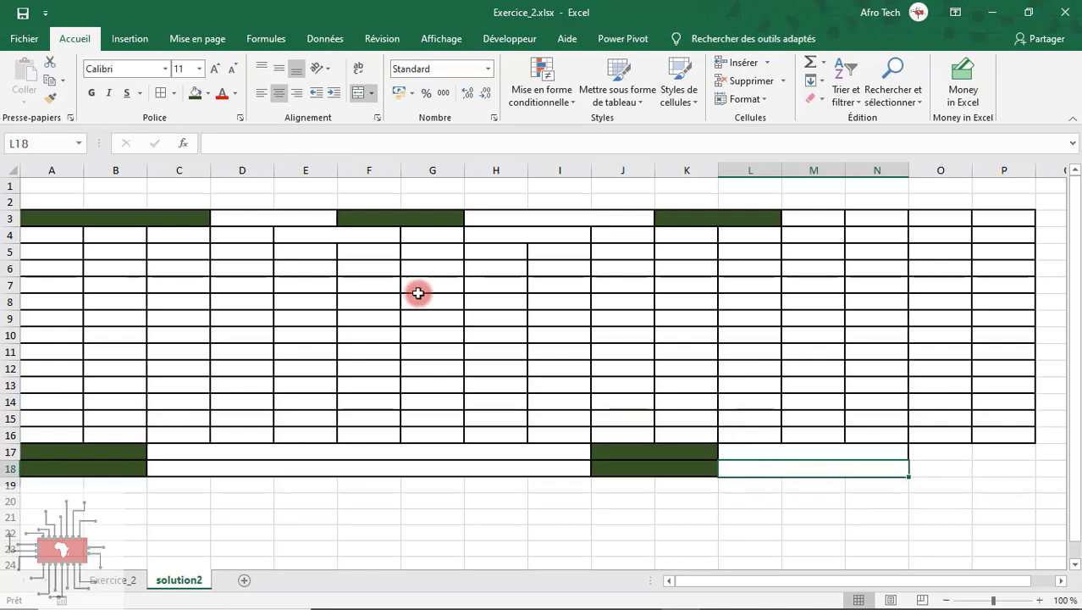
Step: Enter the sub-header numbers 1 and 2 in E5:F5 and again in H5:I5
click(302, 252)
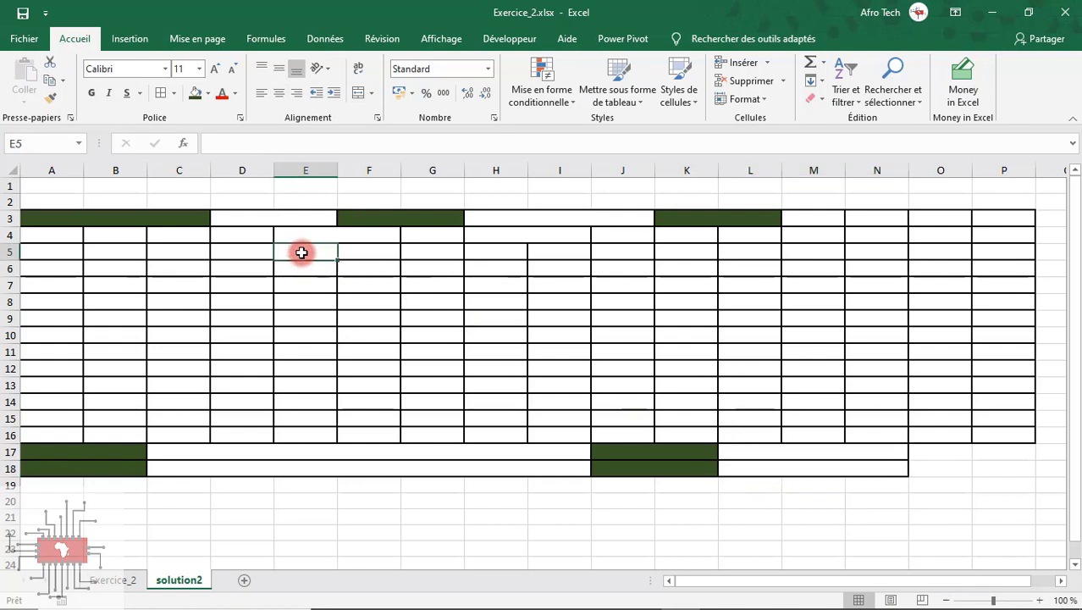
text(1)
key(Tab)
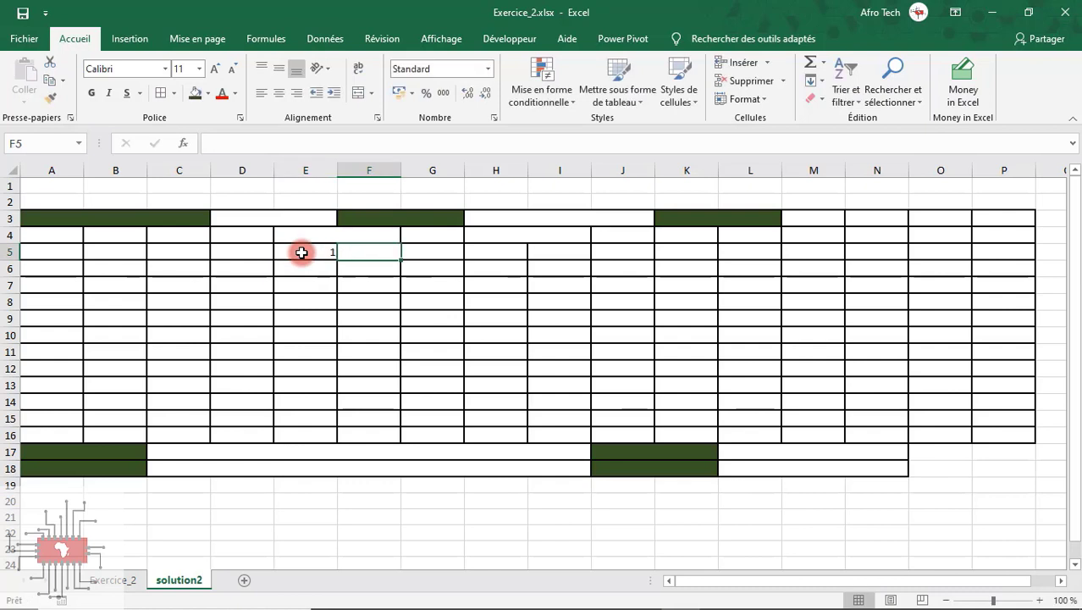
text(2)
key(Tab)
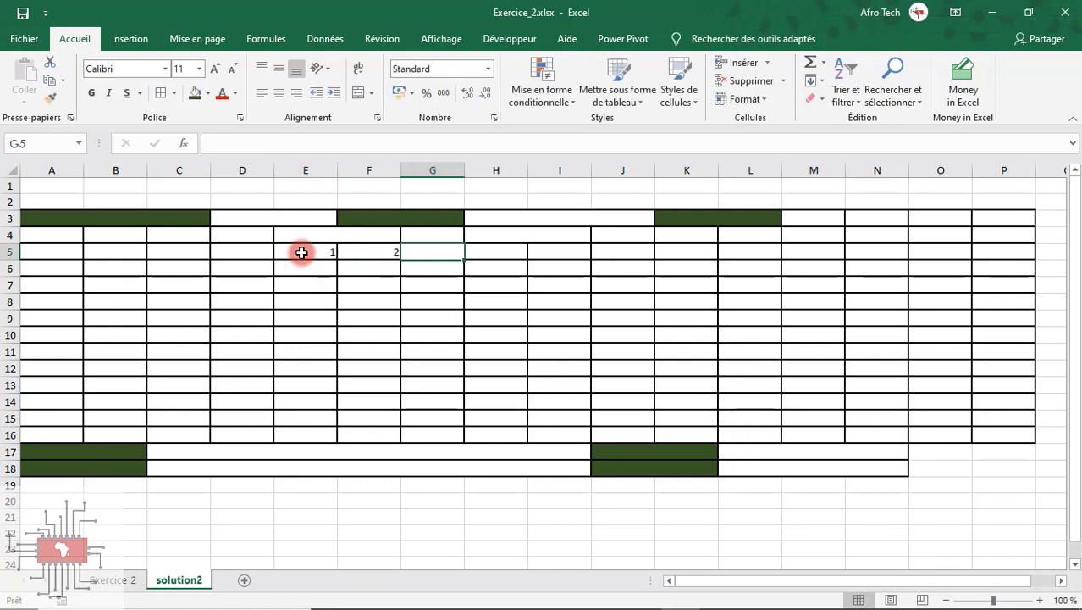
click(497, 257)
text(1)
key(Tab)
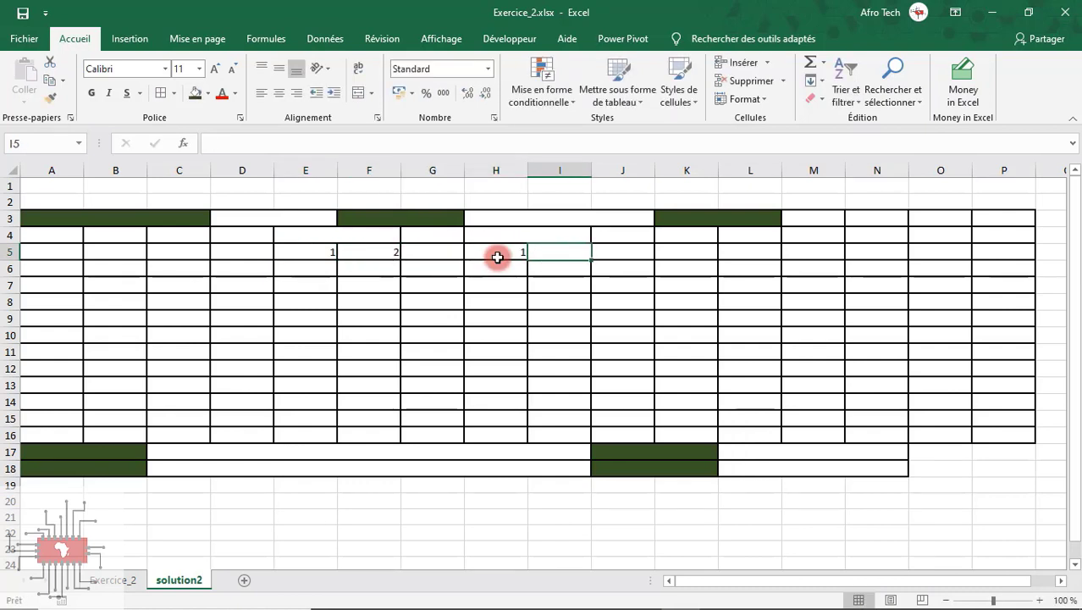
text(2)
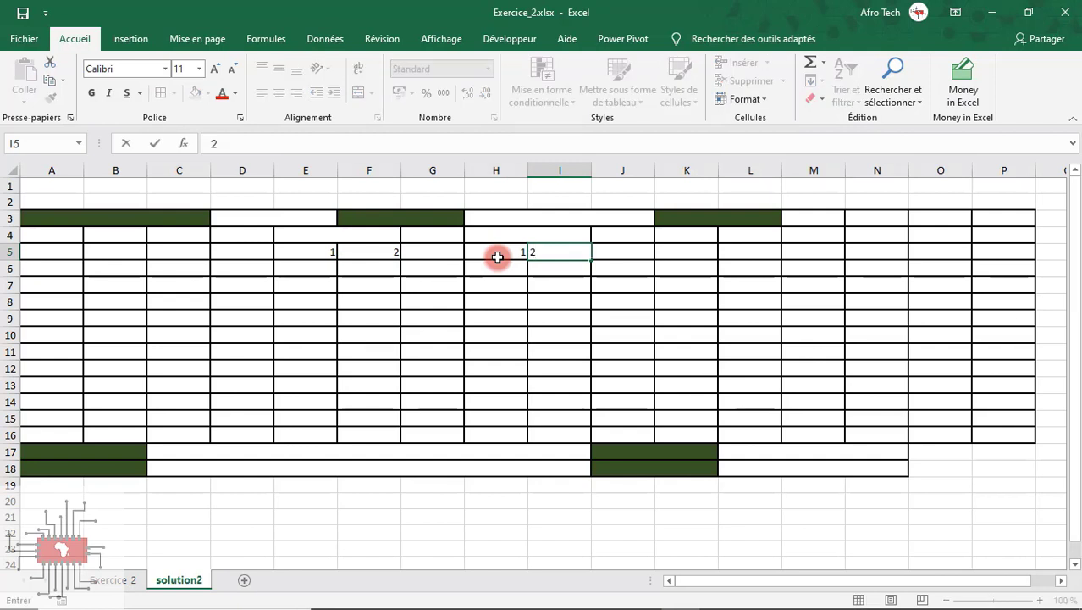
key(Return)
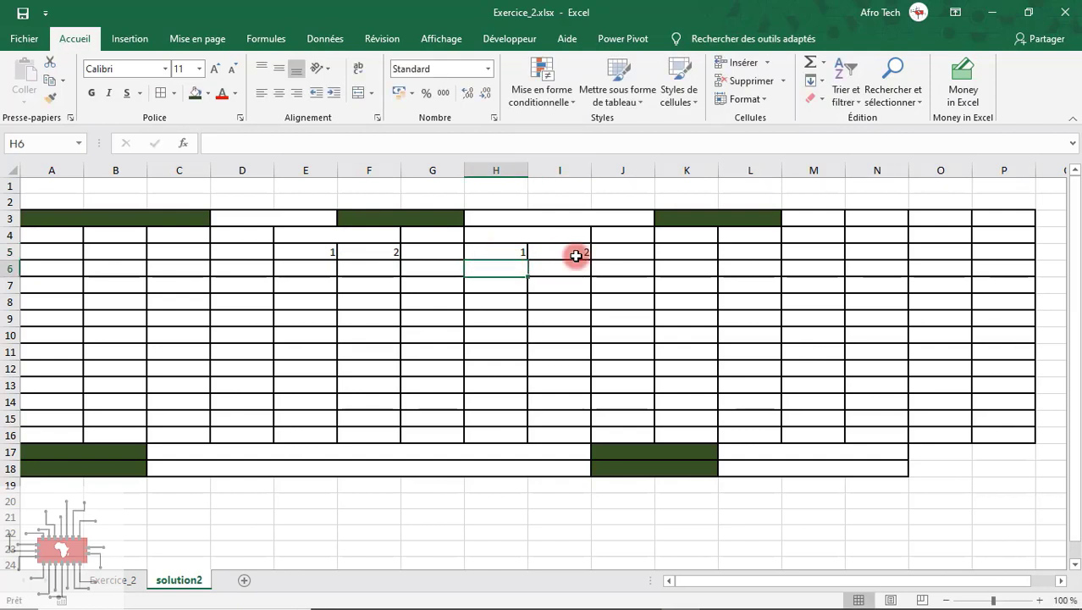
Step: Fill the header range A4:N5 with dark green and centre its contents horizontally and vertically
drag(861, 251, 43, 243)
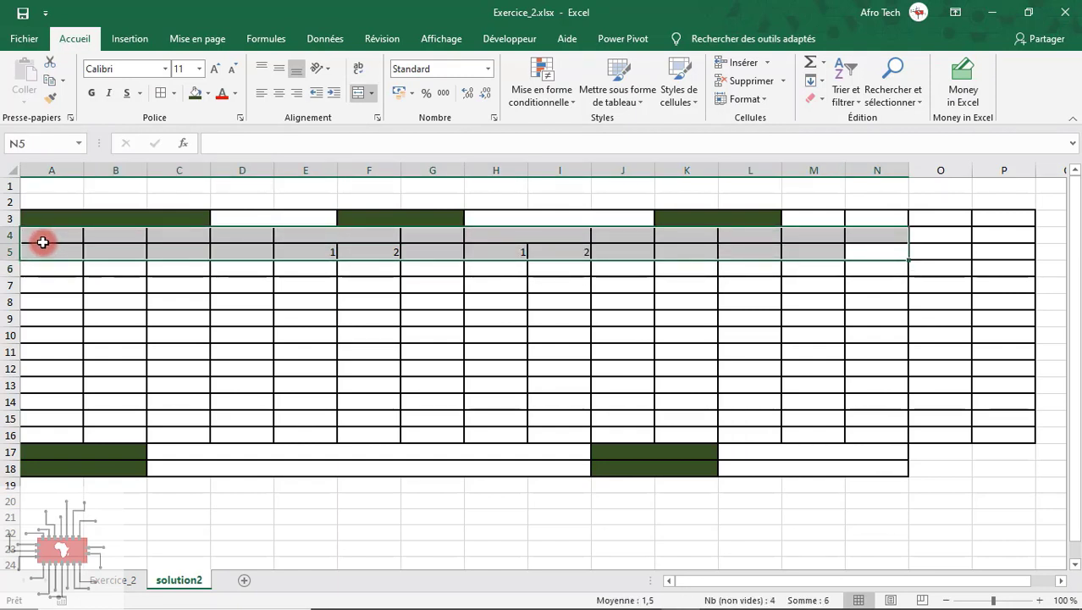
click(196, 94)
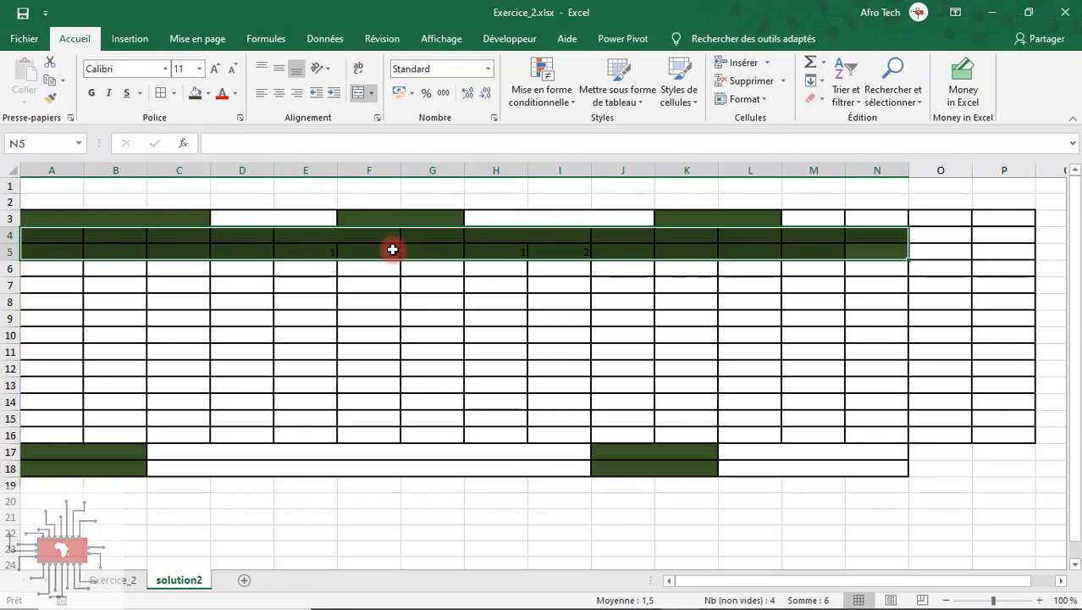
click(357, 247)
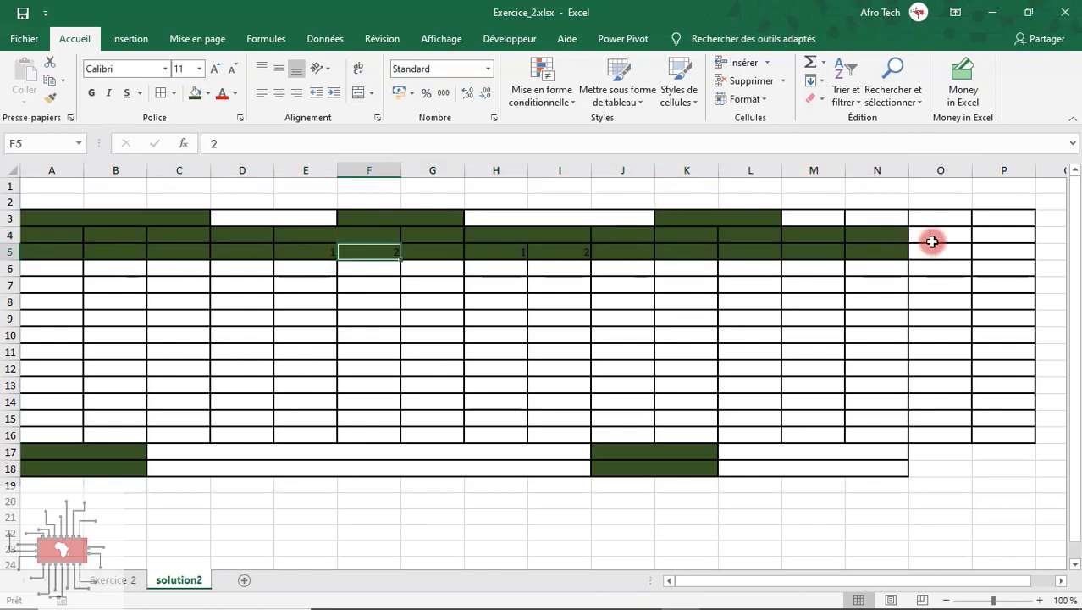
drag(898, 249, 59, 236)
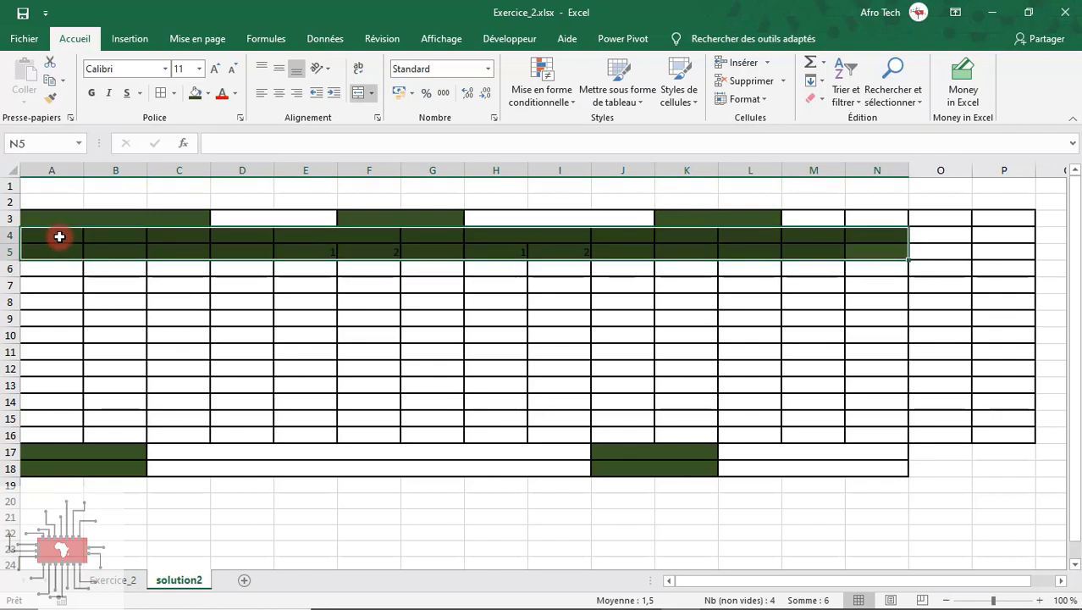
click(273, 90)
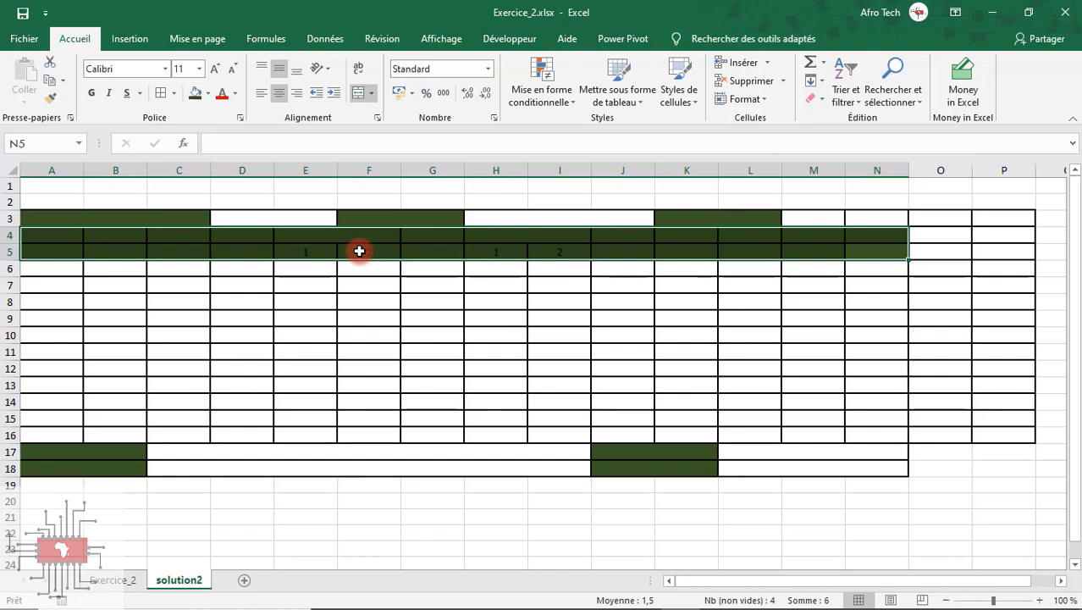
click(359, 250)
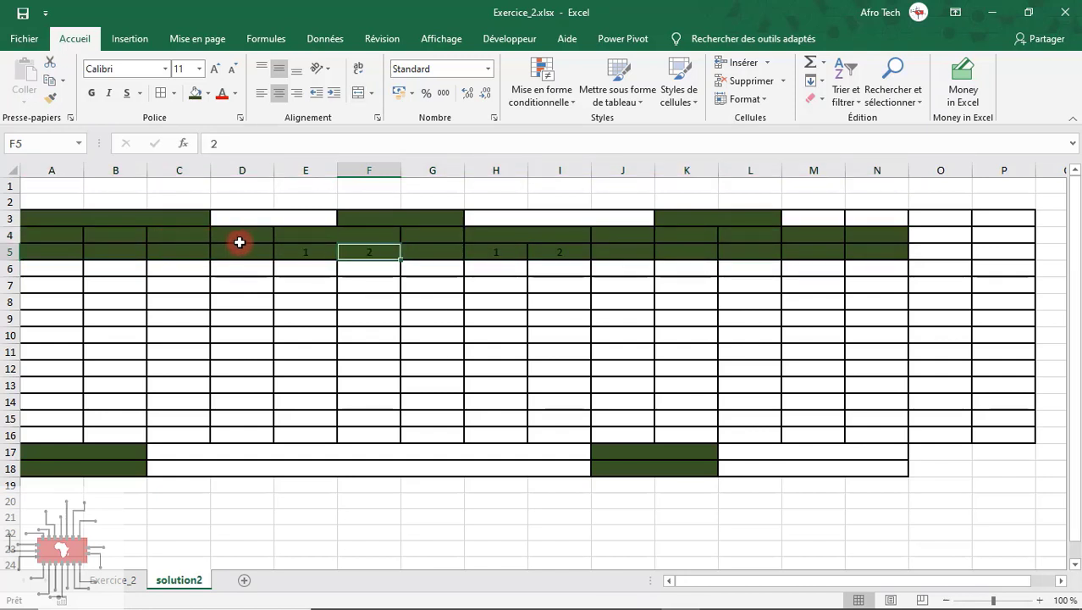
Step: Merge and centre rows 4 and 5 separately in each of columns A to D
drag(244, 240, 245, 250)
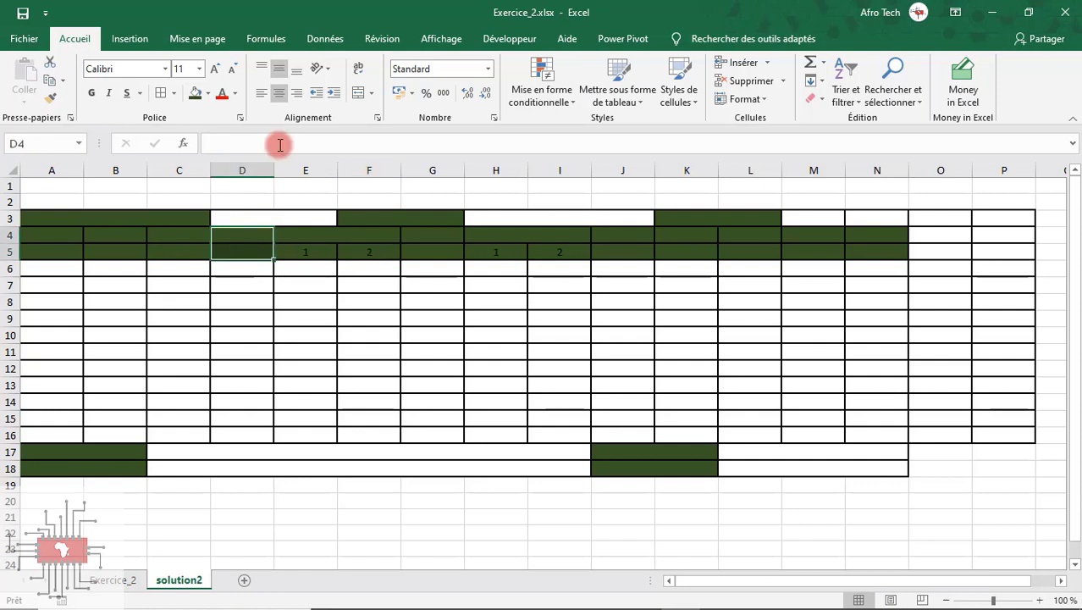
click(356, 92)
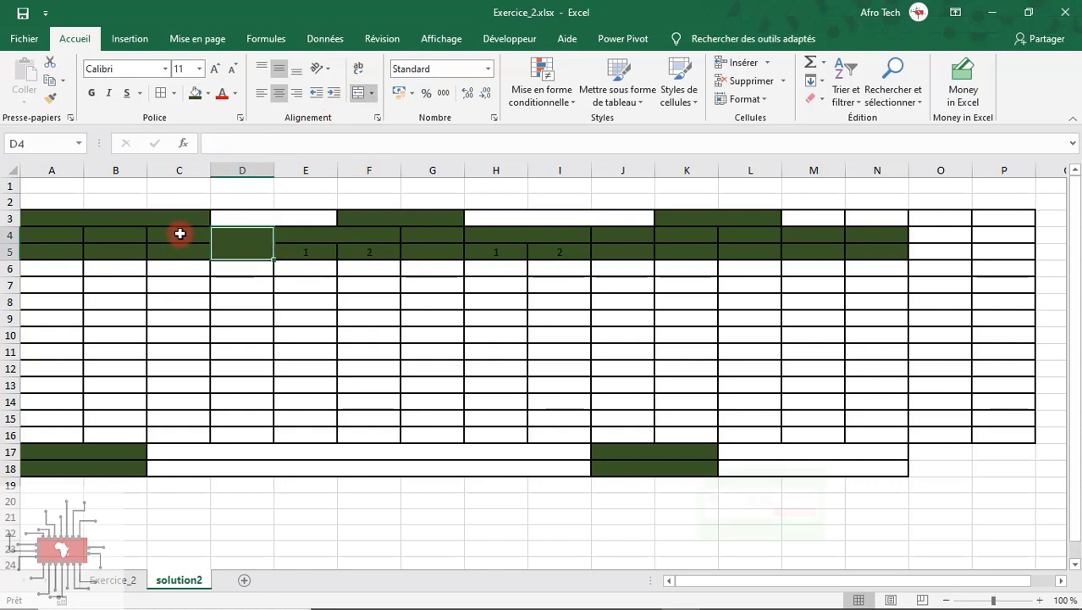
drag(178, 233, 137, 247)
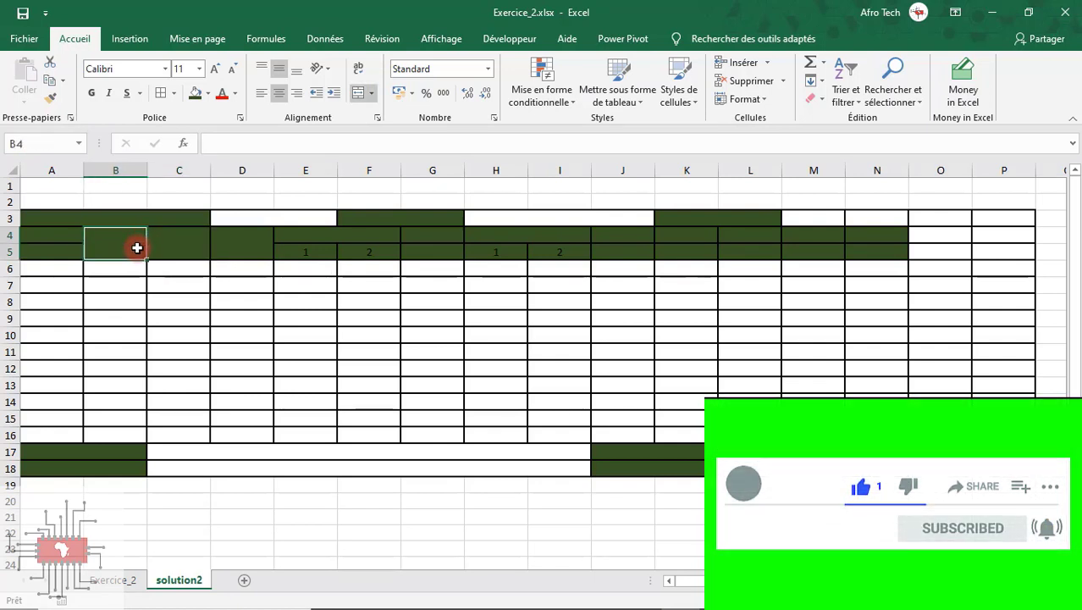
drag(81, 237, 75, 256)
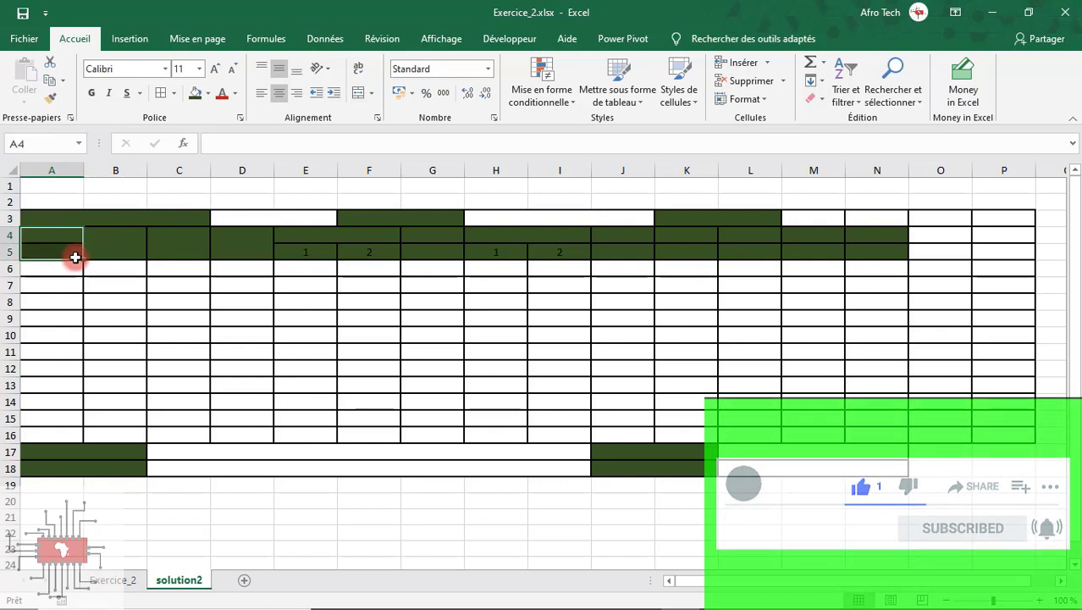
Step: Merge and centre G4:G5, J4:J5, K4:K5 and L4:L5 as separate header cells
drag(416, 232, 414, 245)
key(F4)
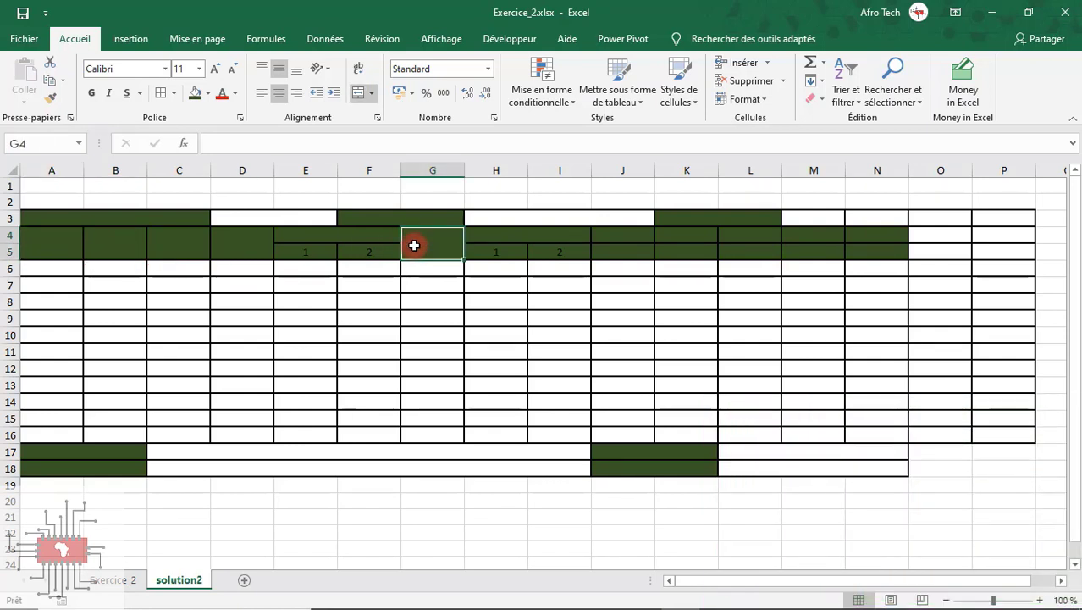
drag(621, 242, 620, 260)
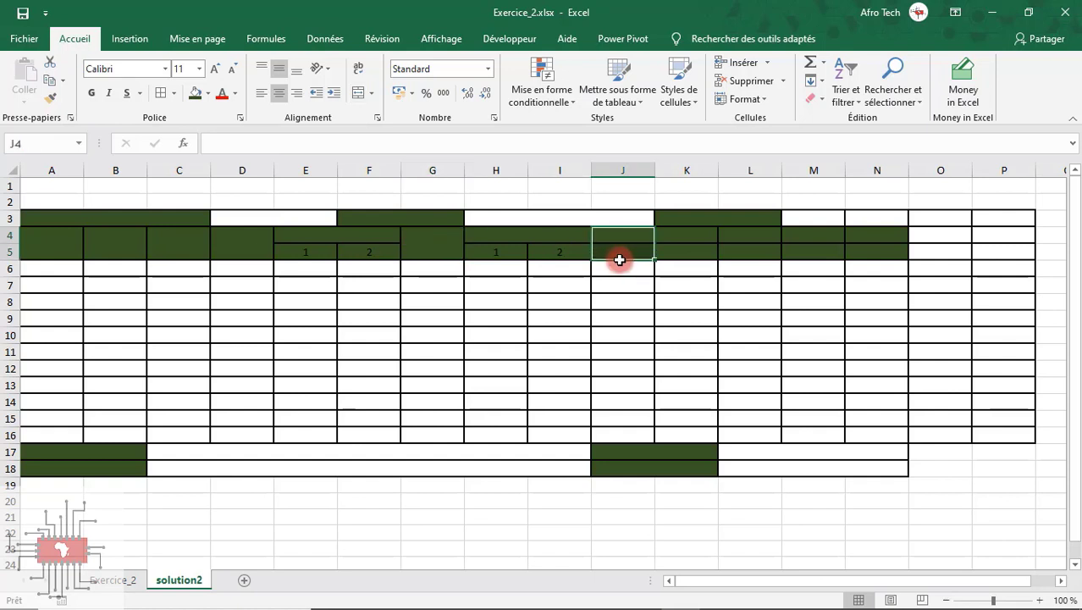
key(F4)
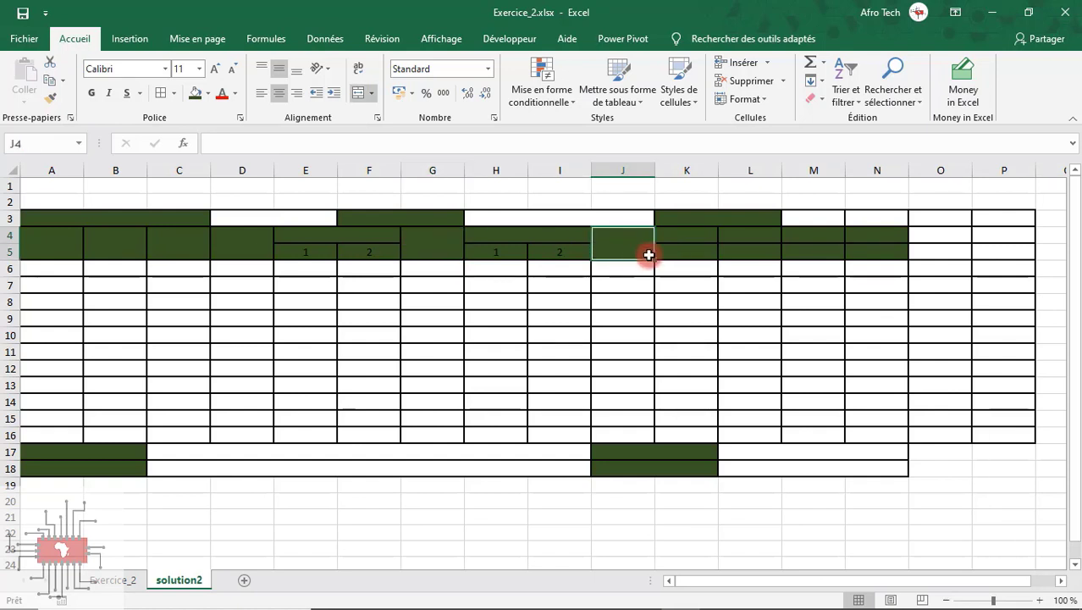
drag(671, 240, 673, 256)
key(F4)
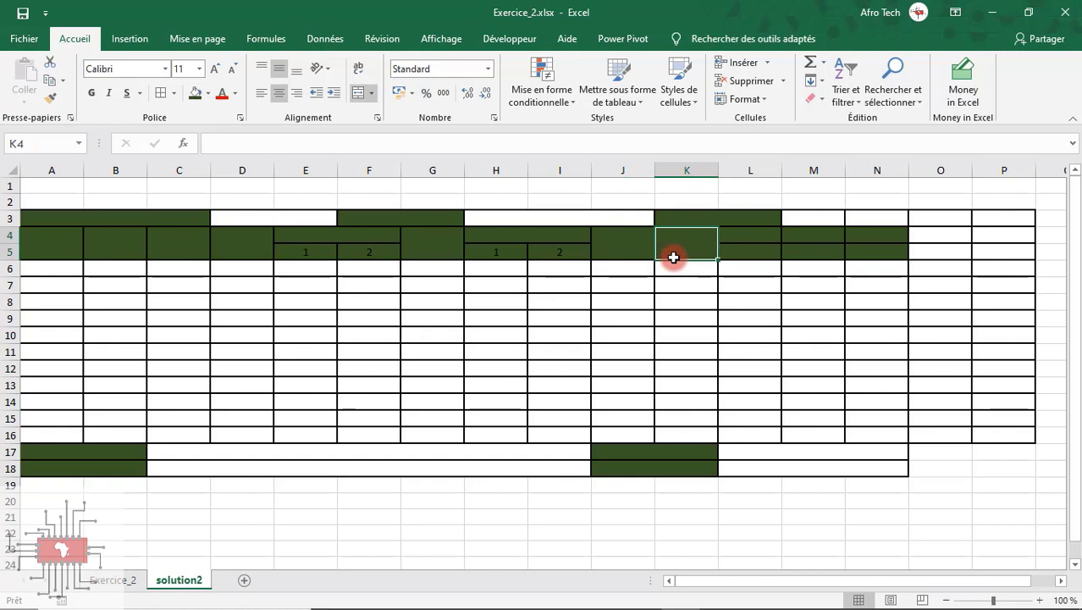
click(731, 242)
drag(733, 247, 734, 254)
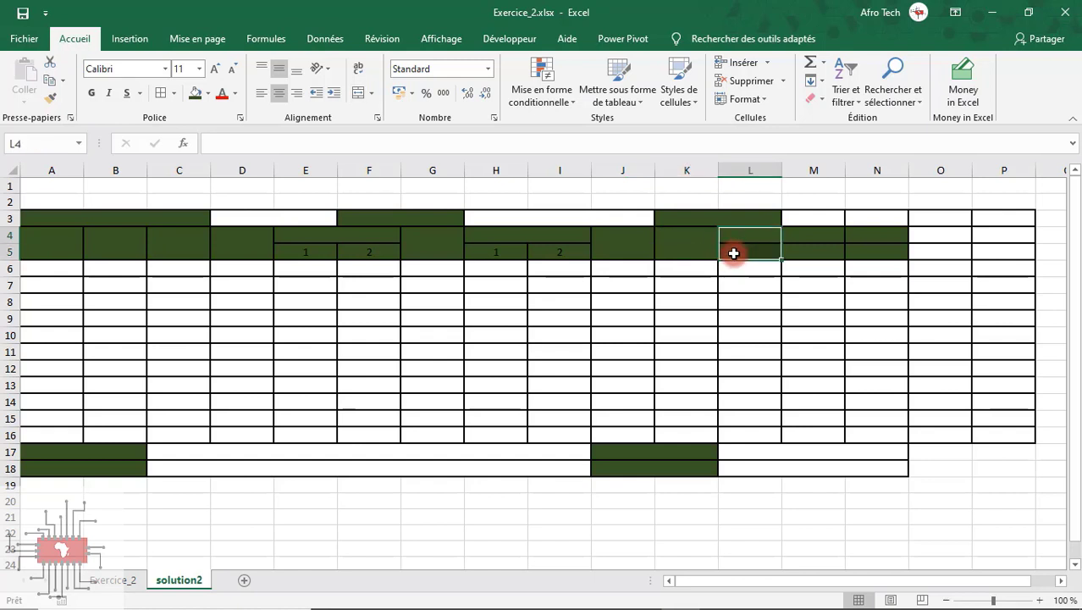
key(F4)
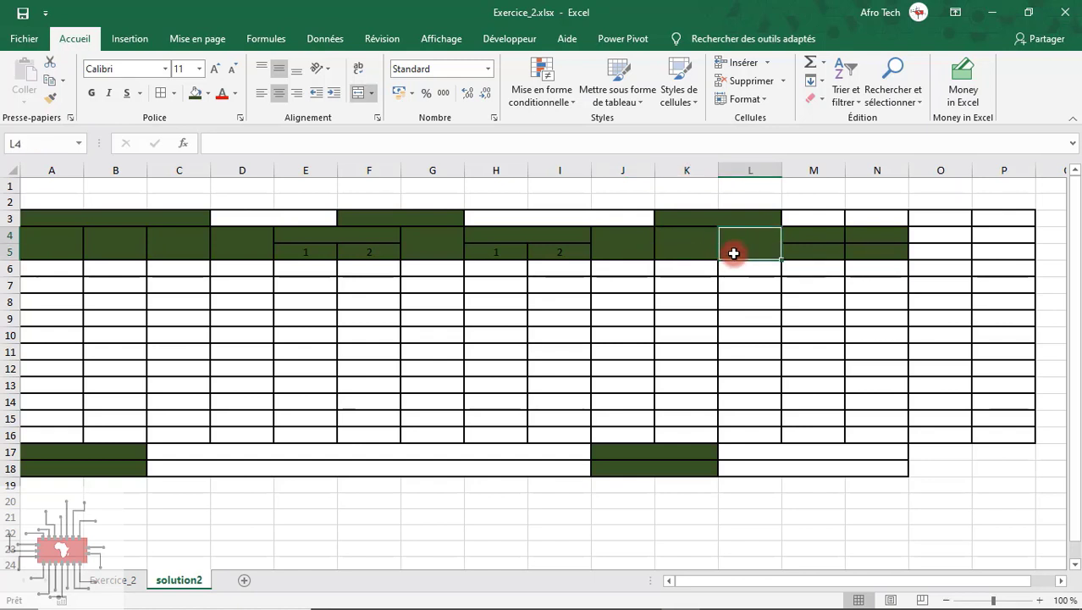
Step: Merge and centre M4:M5 and N3:N5 separately, and fill N3:N5 with dark green
click(809, 244)
drag(811, 253, 871, 237)
key(F4)
key(F4)
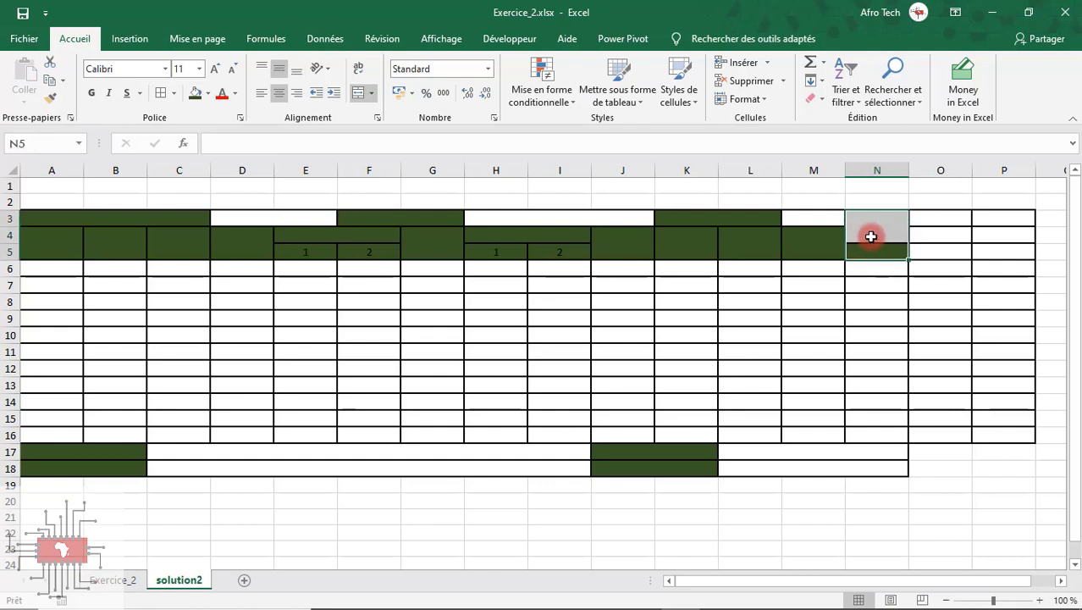
key(F4)
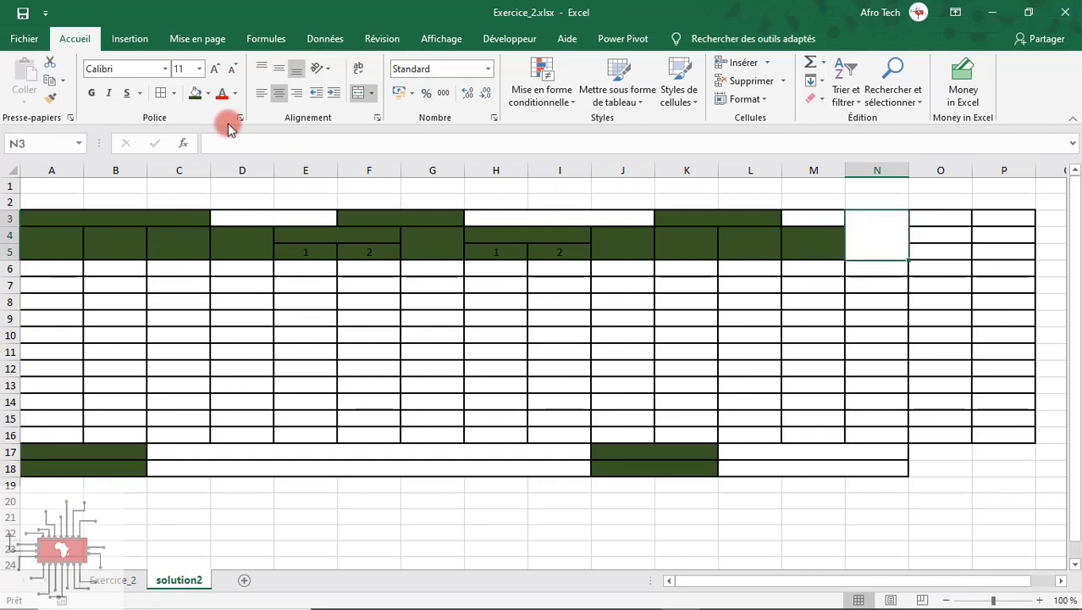
click(195, 95)
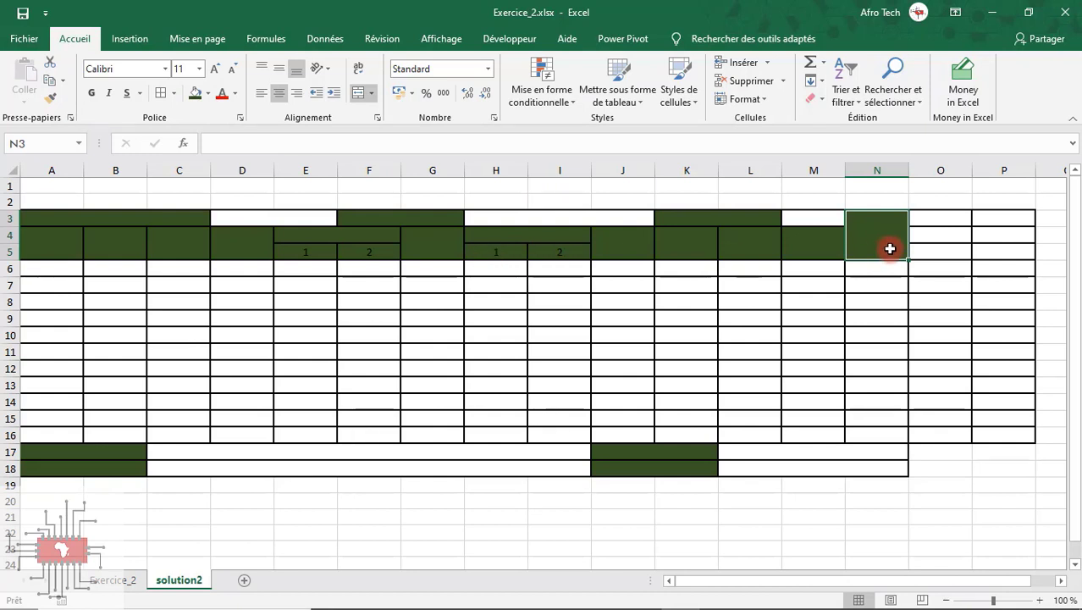
Step: Apply a white font colour to the header range A3:N5 and to the green cells A17:B18 and J17:K18
drag(890, 248, 131, 252)
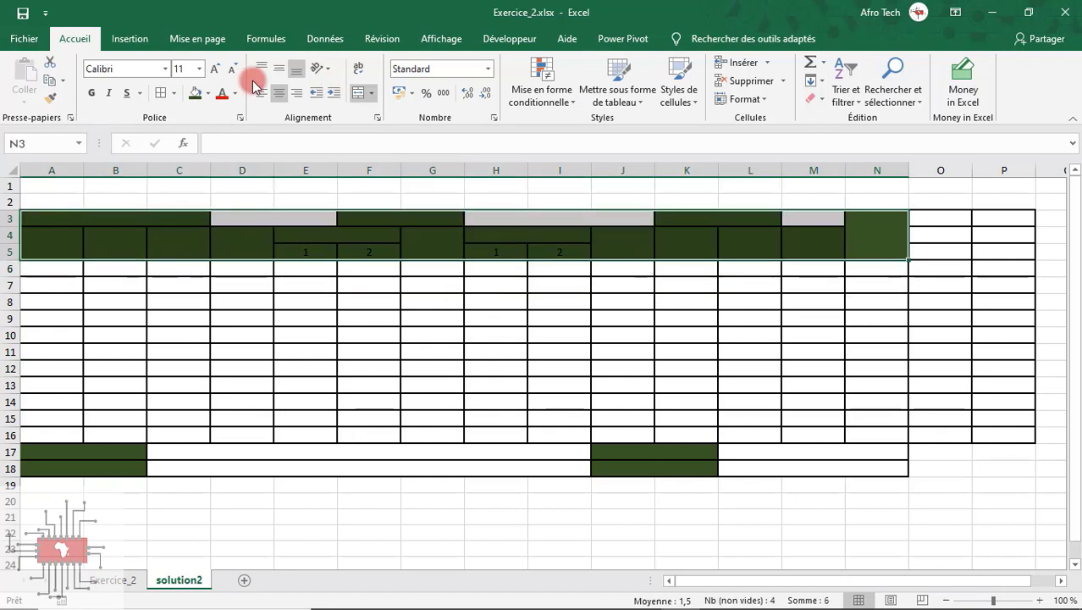
click(235, 93)
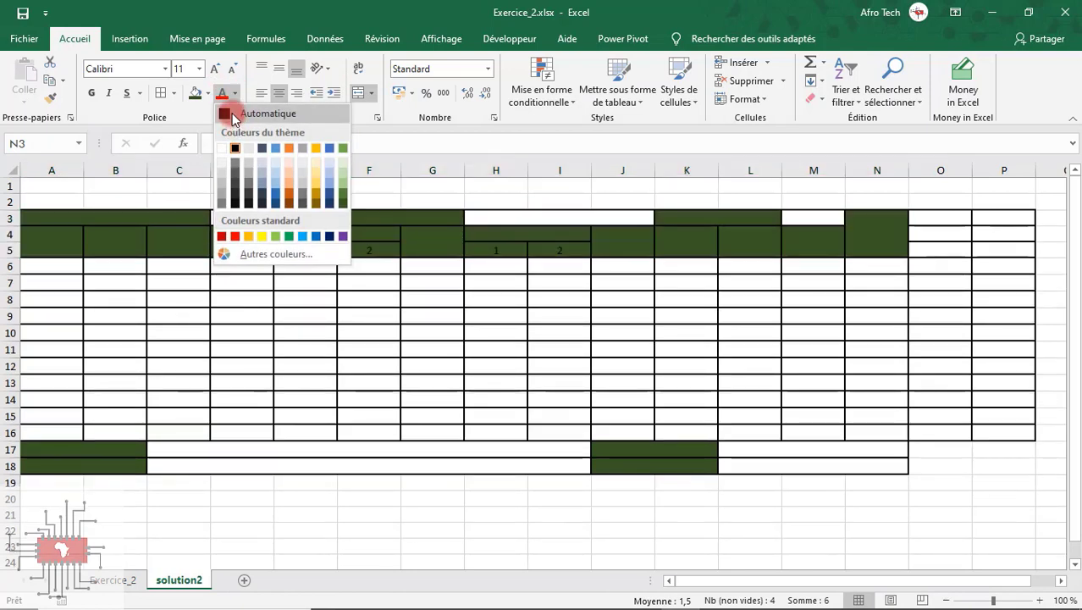
click(223, 148)
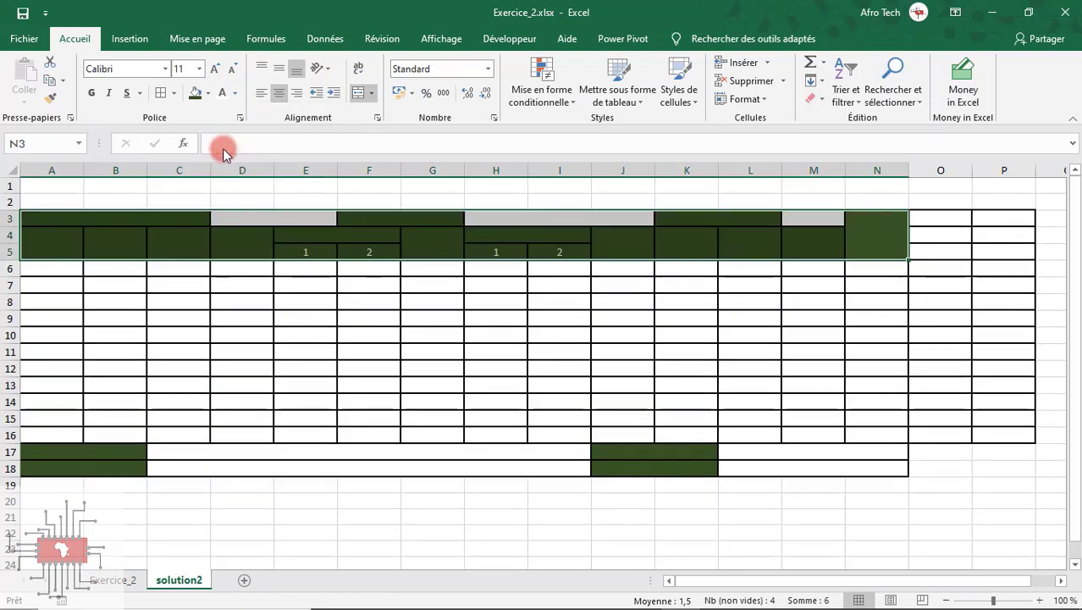
drag(122, 446, 121, 462)
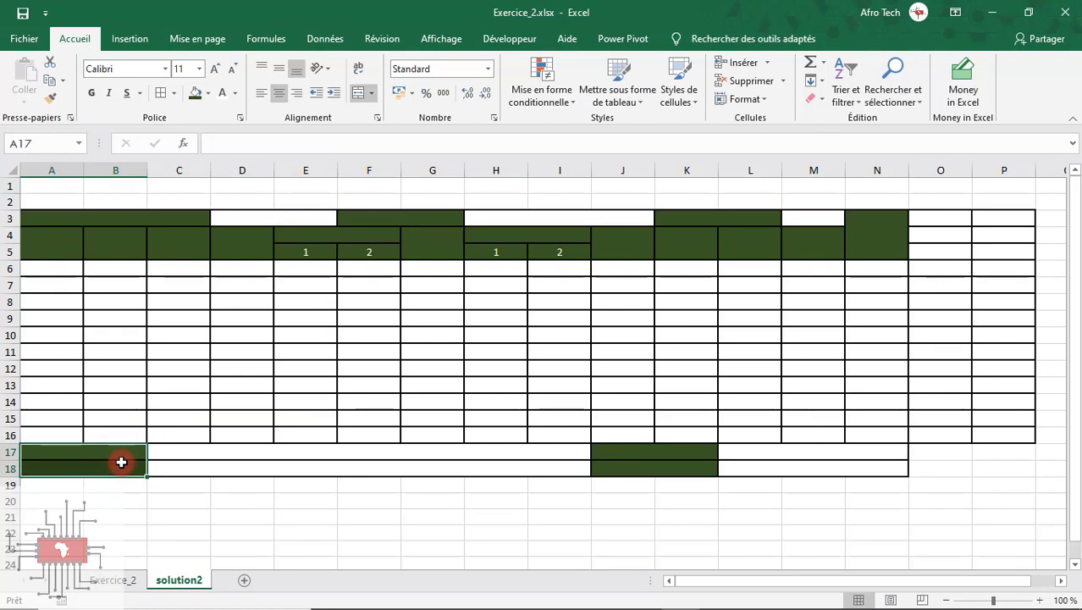
drag(663, 458, 661, 467)
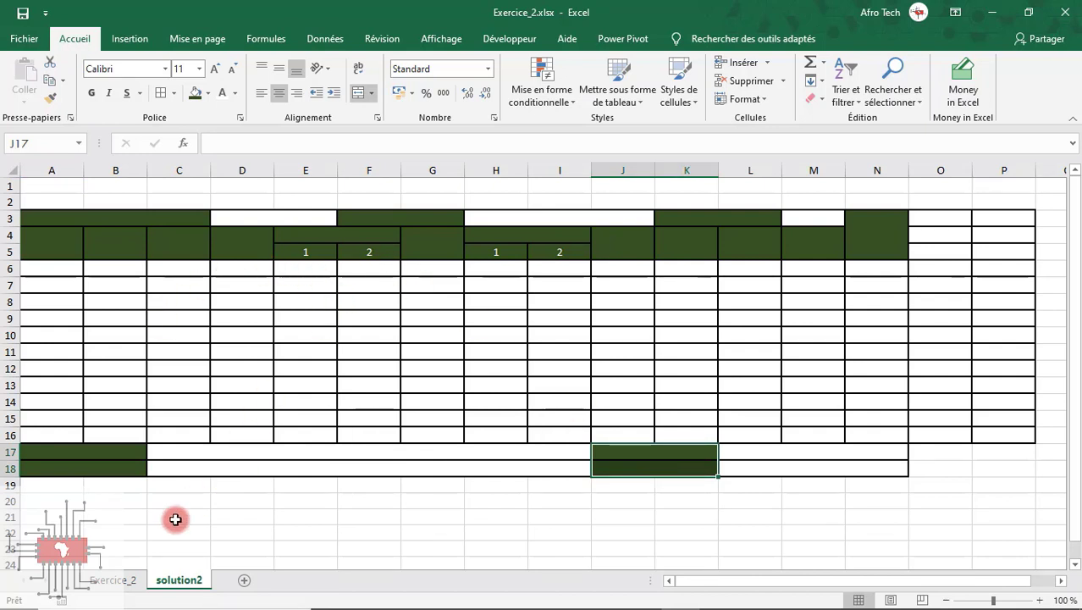
Step: Check the header text on the Exercice_2 sheet and enter "Prime" in the merged cell N3:N5 on solution2
click(117, 581)
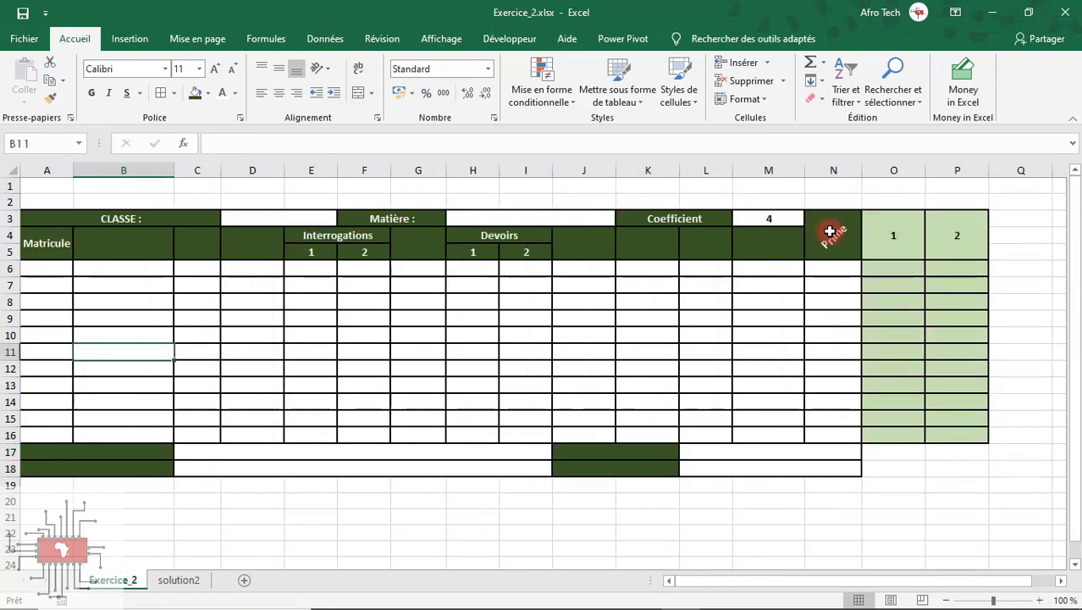
click(180, 575)
click(857, 244)
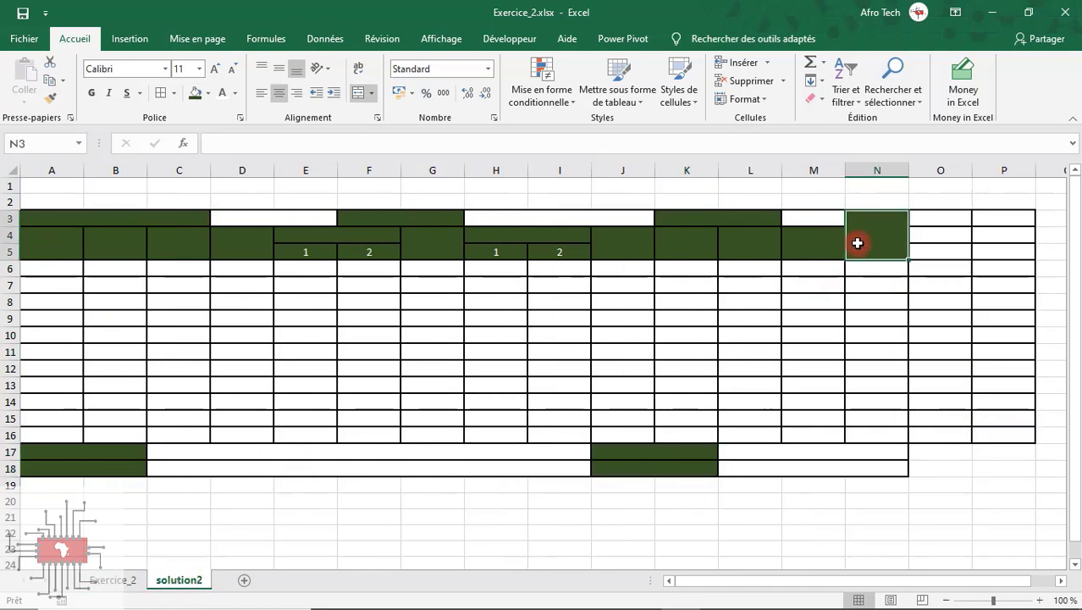
text(Prime)
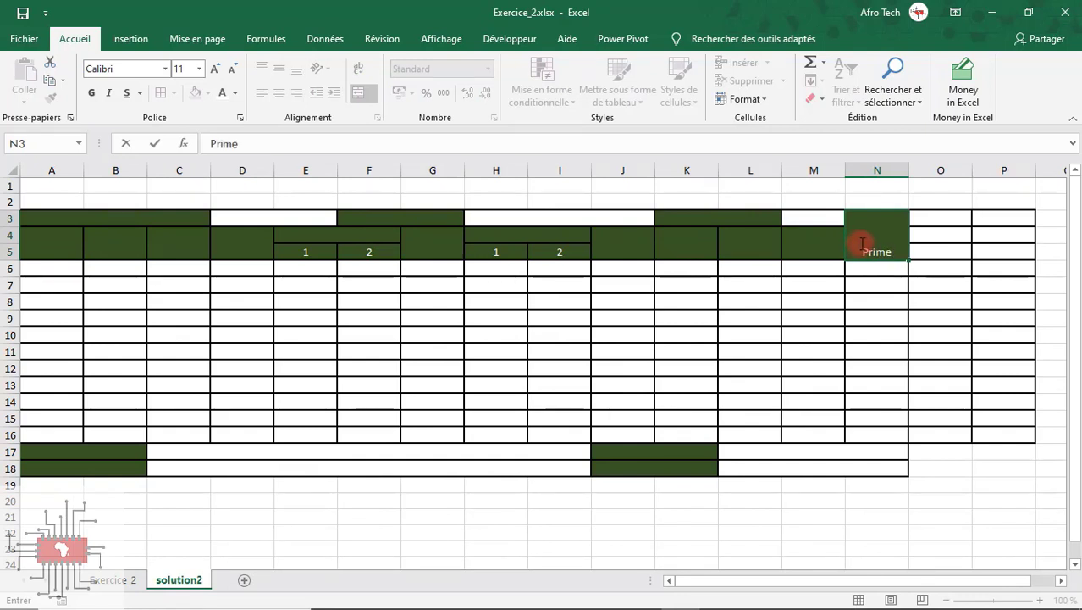
click(867, 271)
click(877, 235)
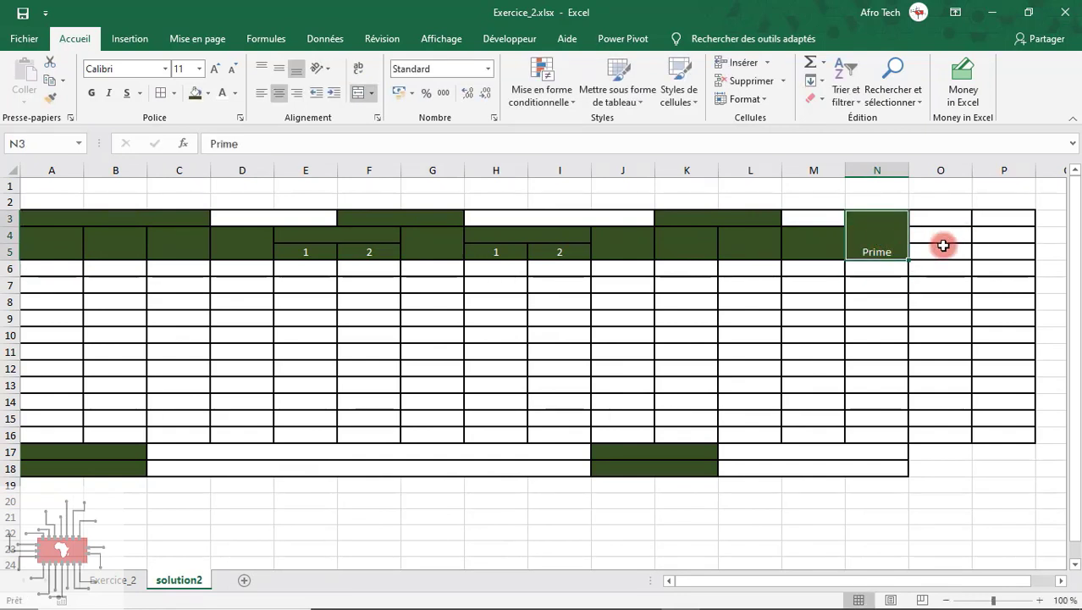
Step: Merge and centre O3:O5 and P3:P5 as separate cells, and centre the contents of N3:P5 vertically and horizontally
drag(943, 245, 943, 219)
click(360, 93)
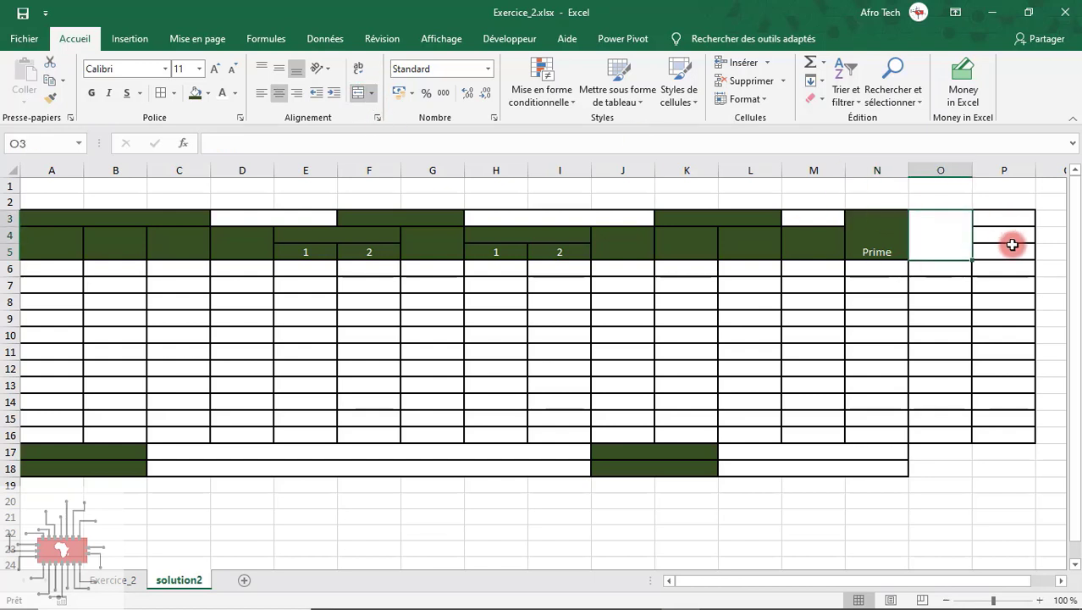
drag(1010, 252, 898, 227)
key(F4)
click(279, 68)
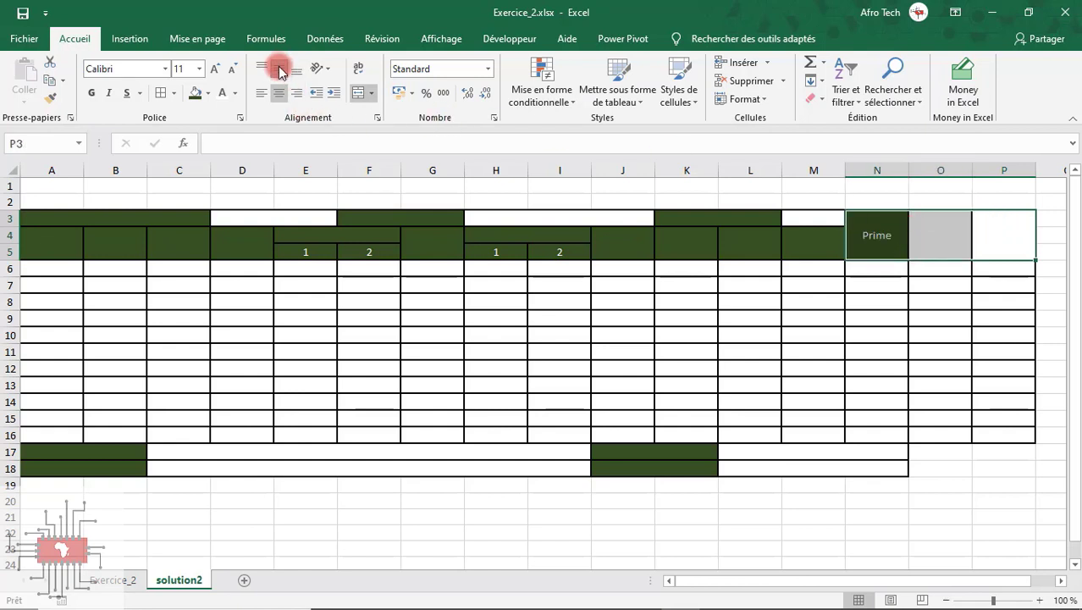
click(281, 93)
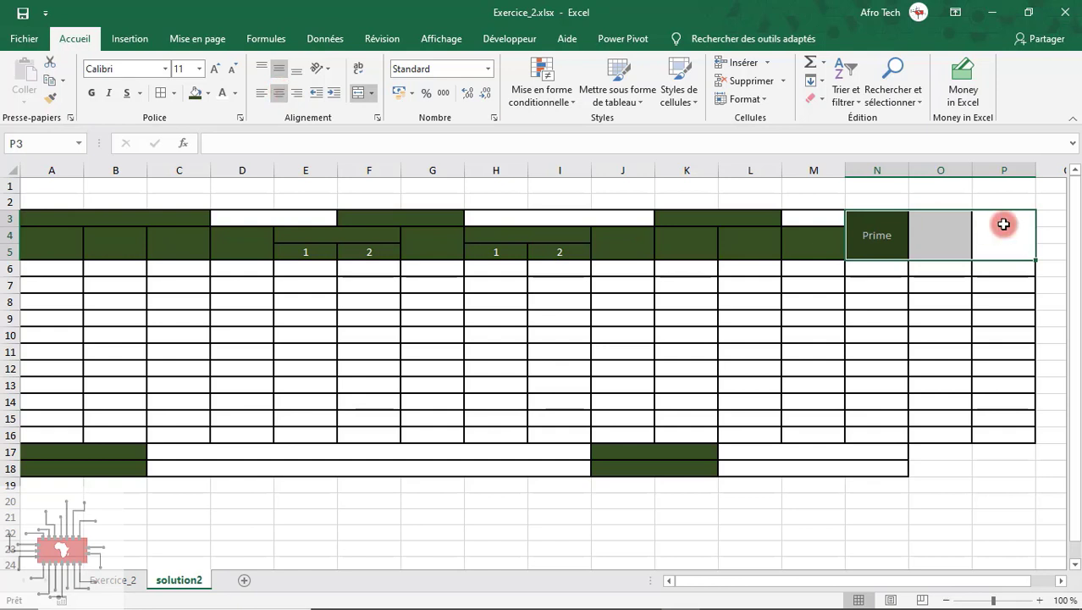
Step: Enter 1 in the merged cell O3:O5 and 2 in the merged cell P3:P5
click(944, 239)
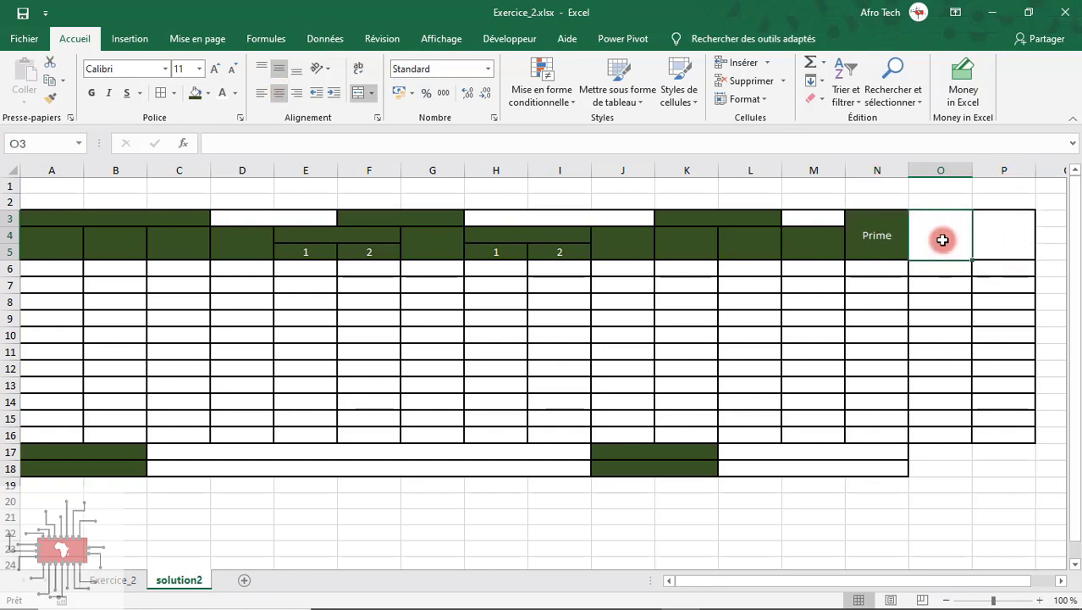
text(1)
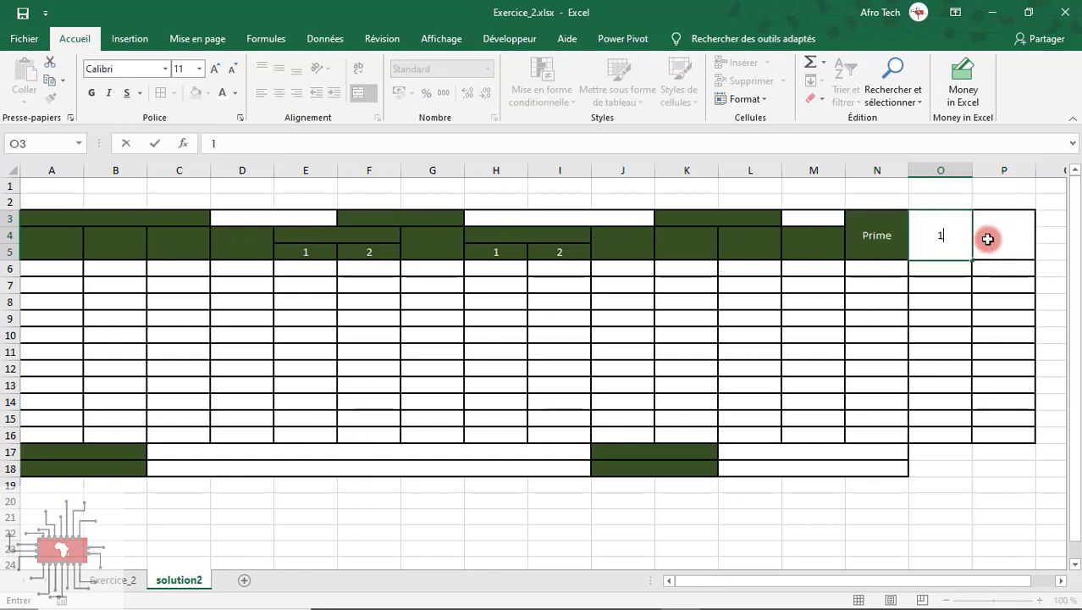
click(988, 239)
text(2)
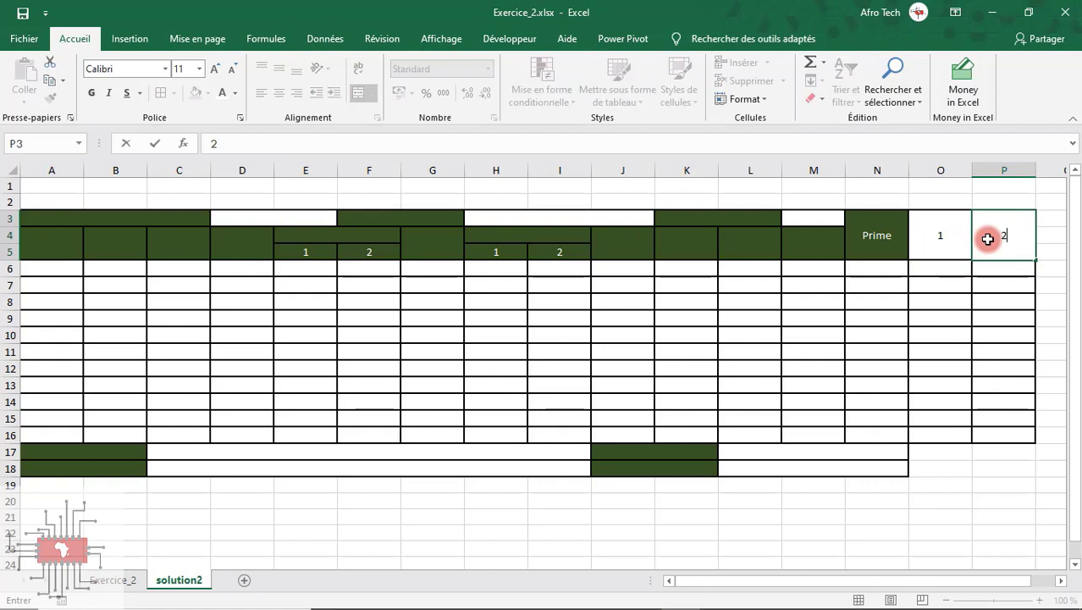
Step: Enter 4 in cell M3 and set its font colour to Automatique
key(Left)
key(Left)
key(Left)
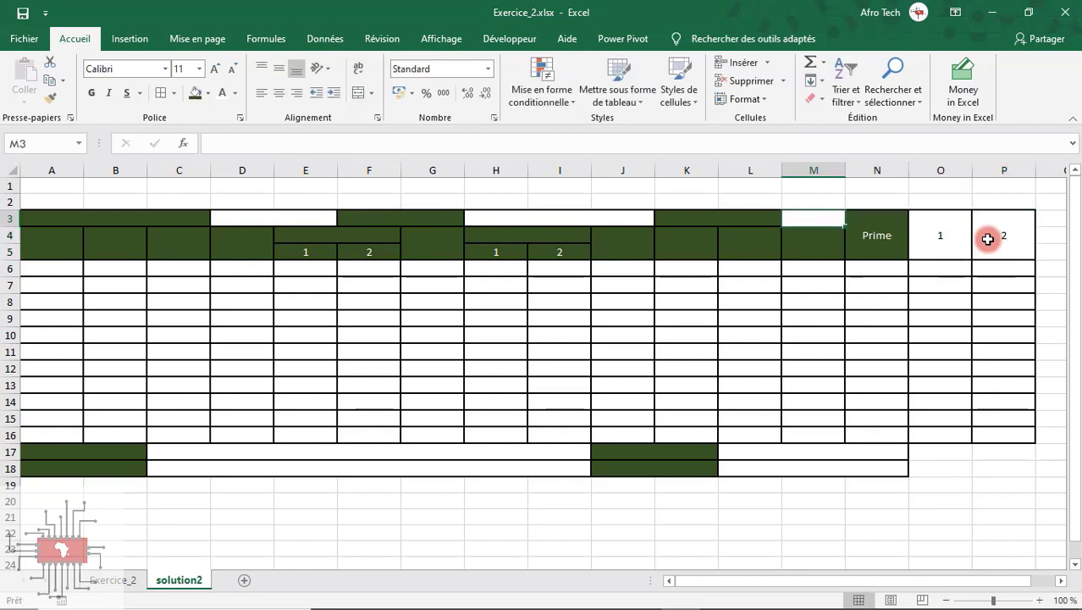
text(4)
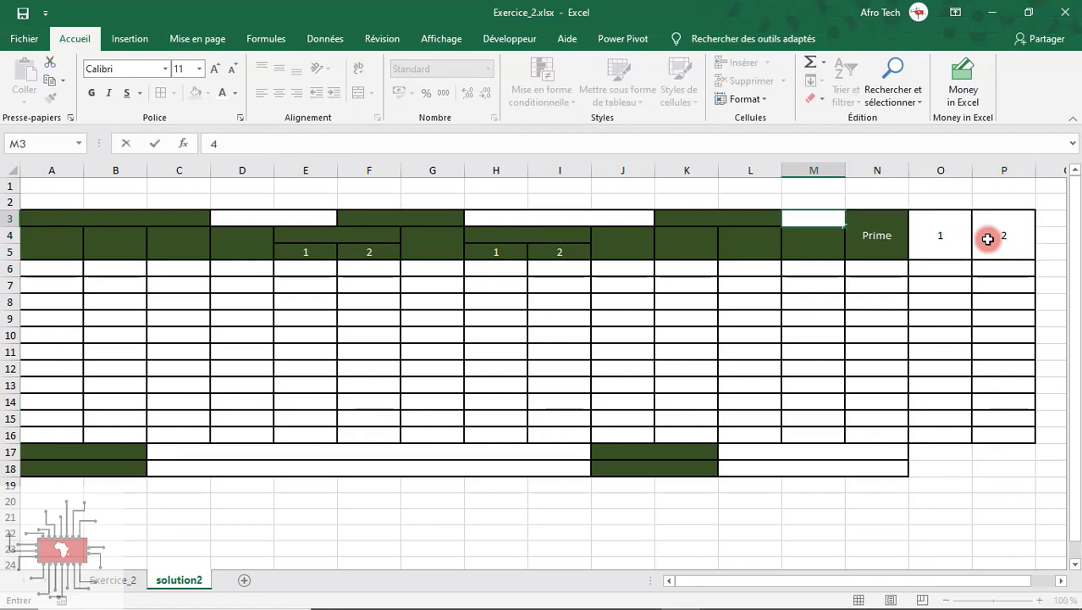
click(926, 244)
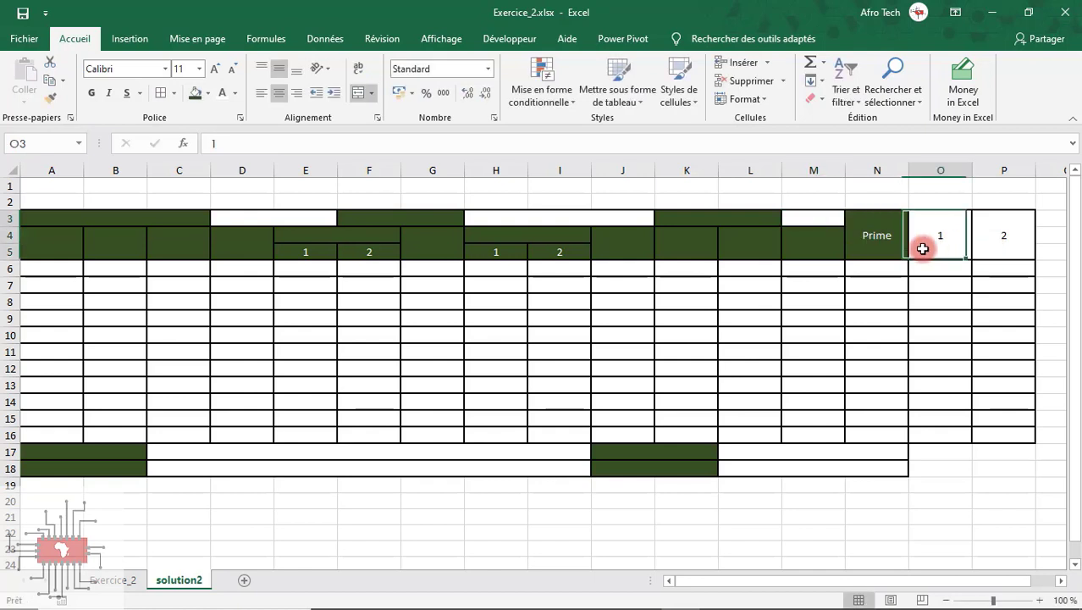
click(802, 215)
click(234, 93)
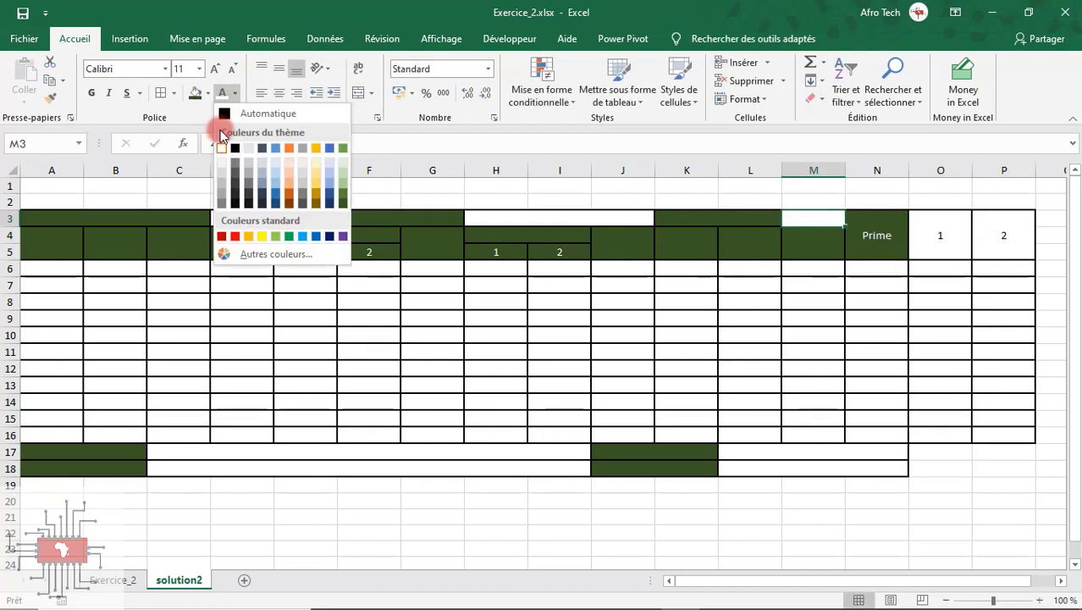
click(227, 113)
click(798, 251)
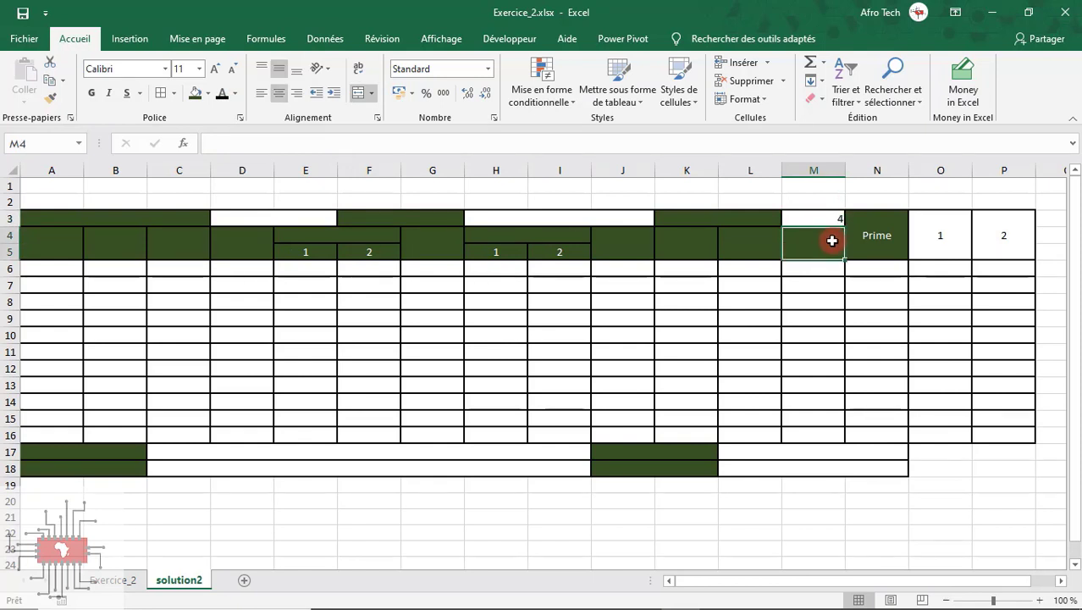
Step: Enter the row 3 header labels: "CLASSE" in A3, "MATIERES" in F3 and "COEFFICIENT" in K3
click(141, 222)
text(C)
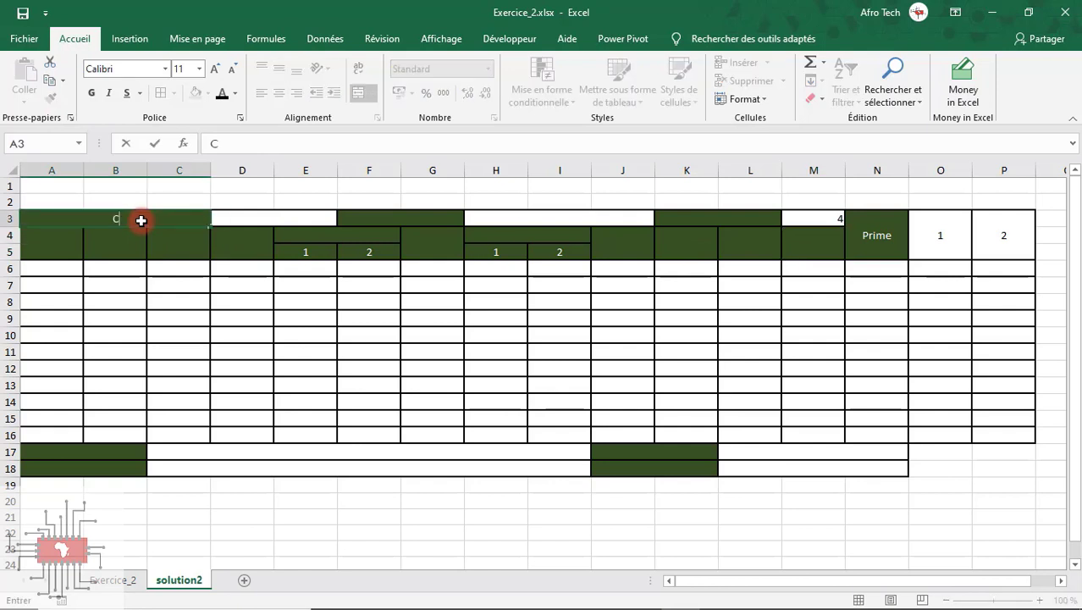
text(LASSE)
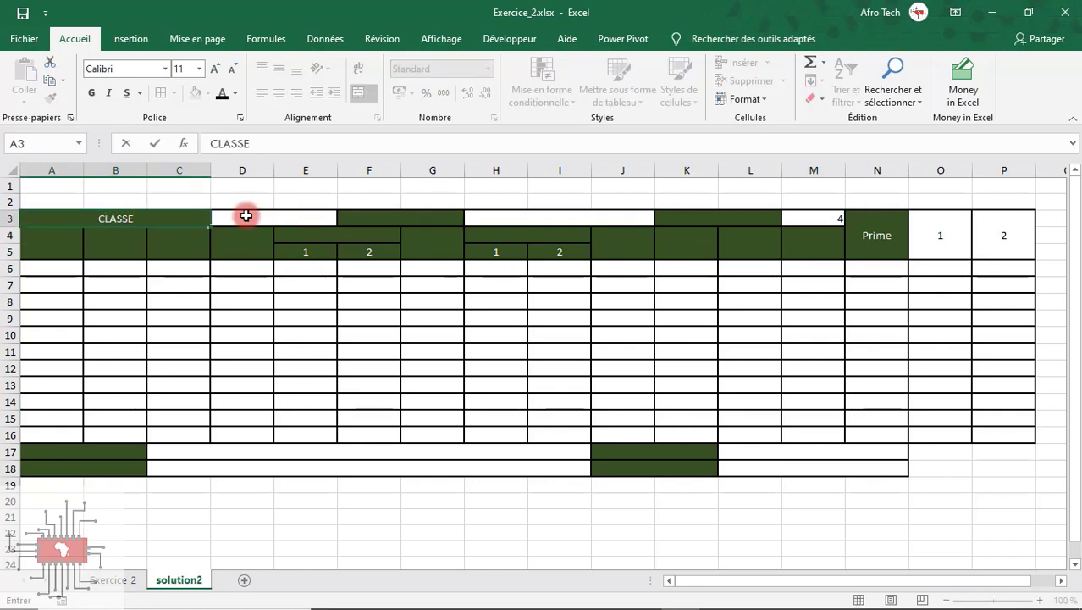
click(424, 220)
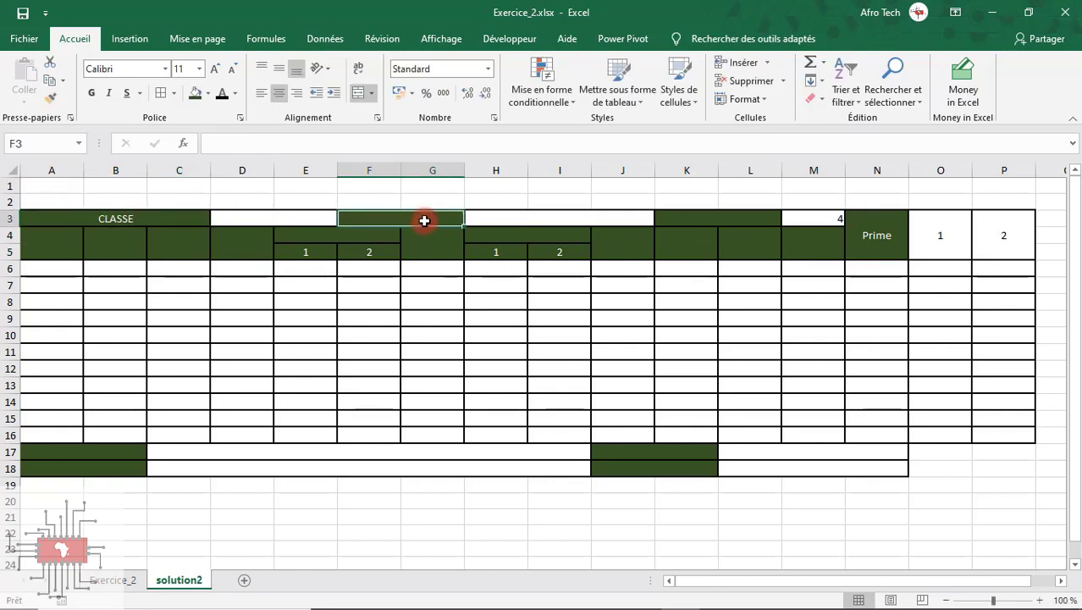
text(MATIERES)
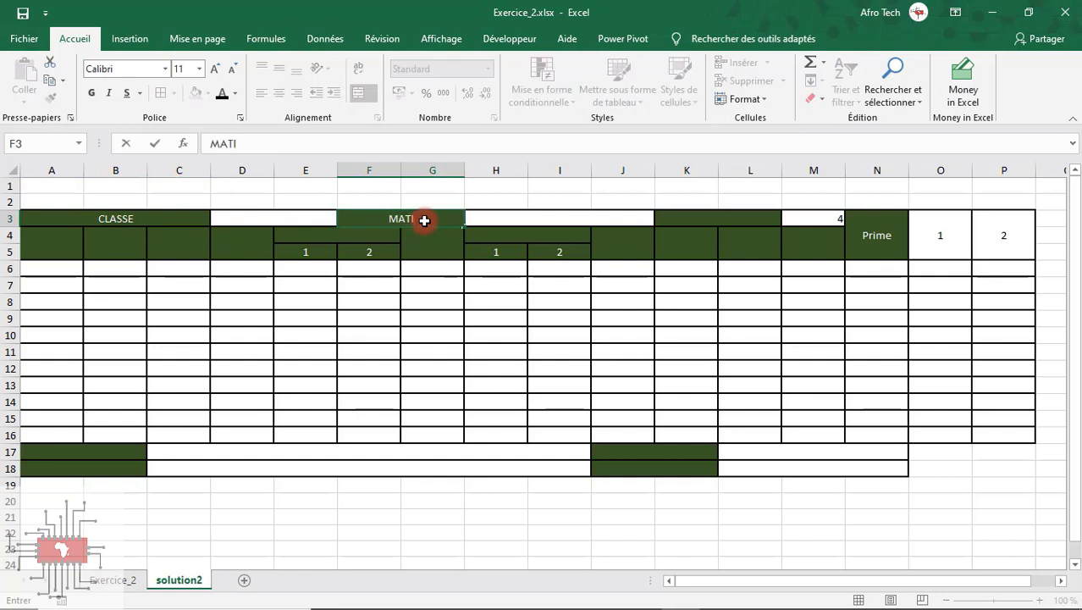
click(675, 219)
text(CO)
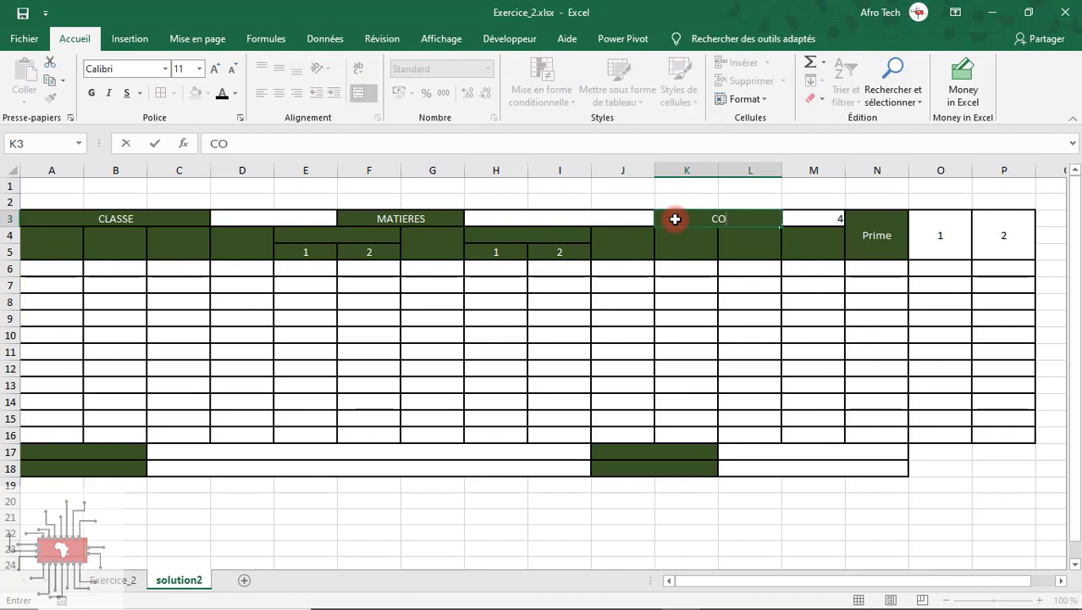
text(EFFICI)
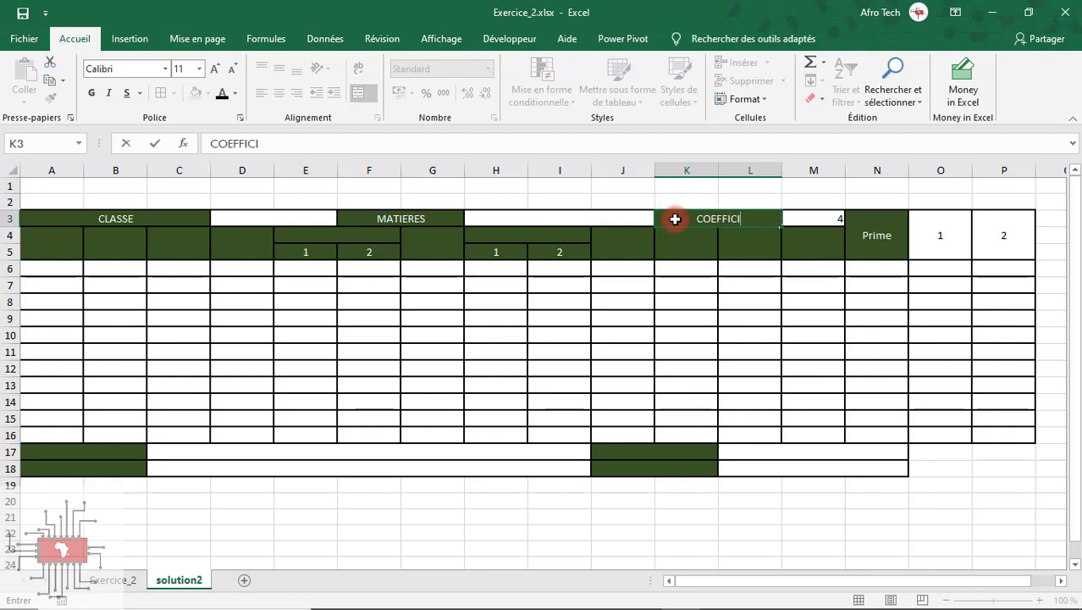
text(ENT)
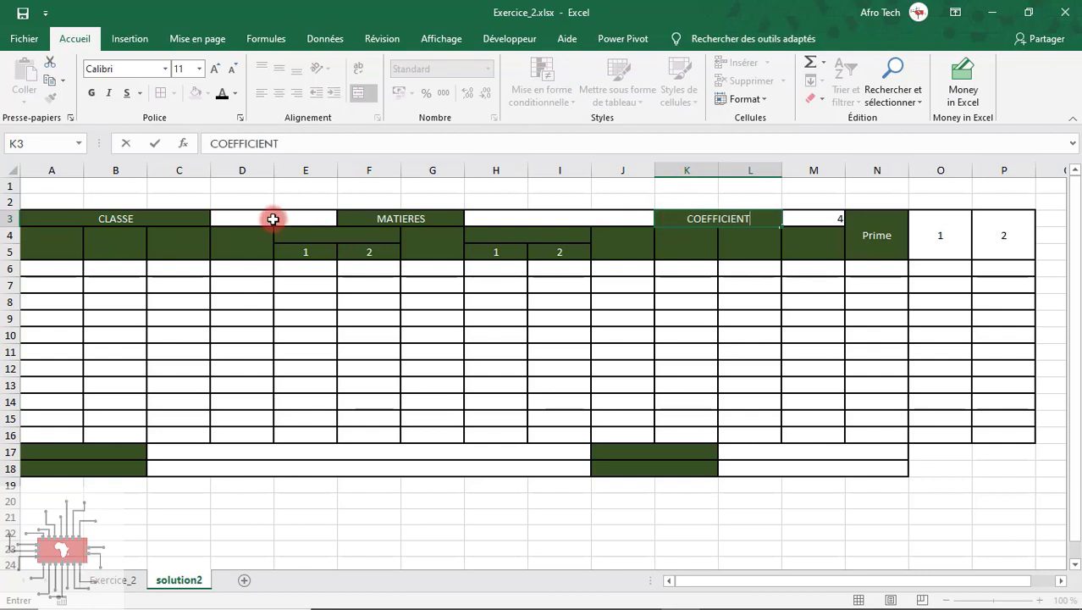
Step: Enter "Matricule" in the merged cell A4:A5 and "Interrogation" in the merged cell E4:F4
click(76, 242)
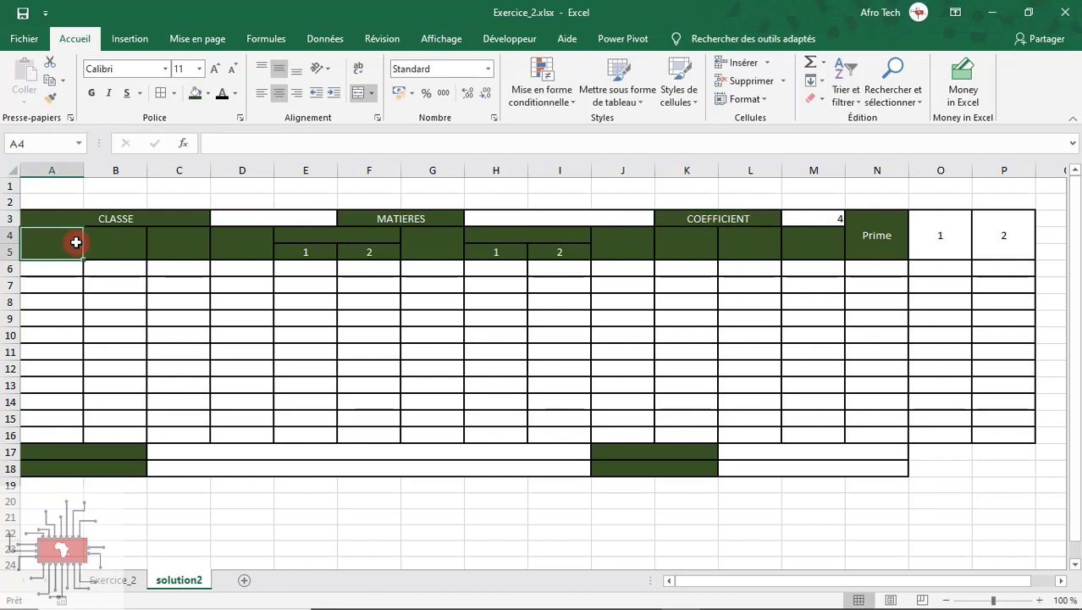
text(Matr)
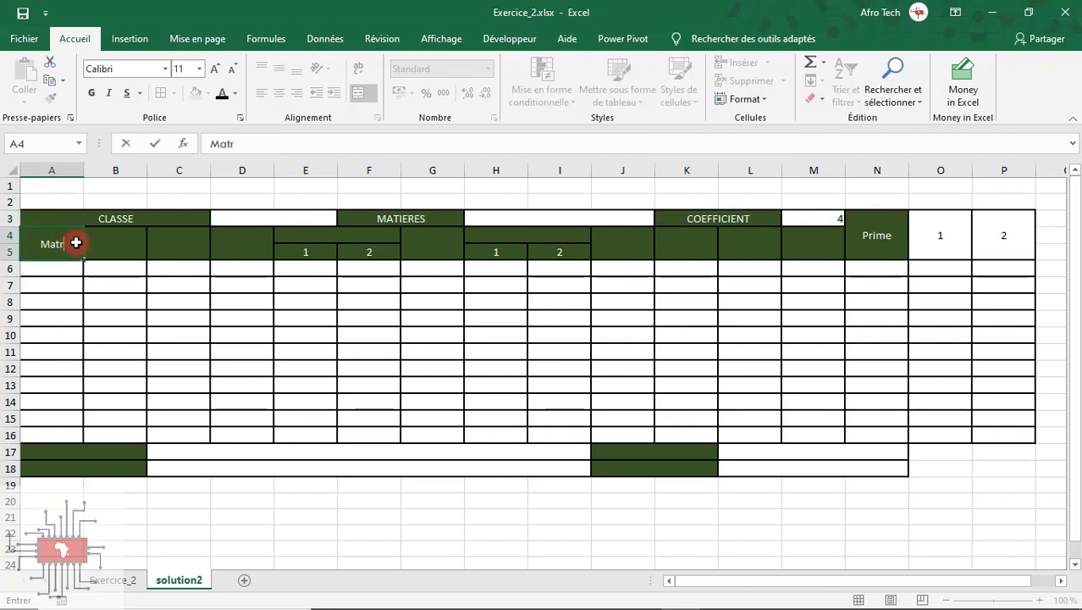
text(icule)
click(300, 238)
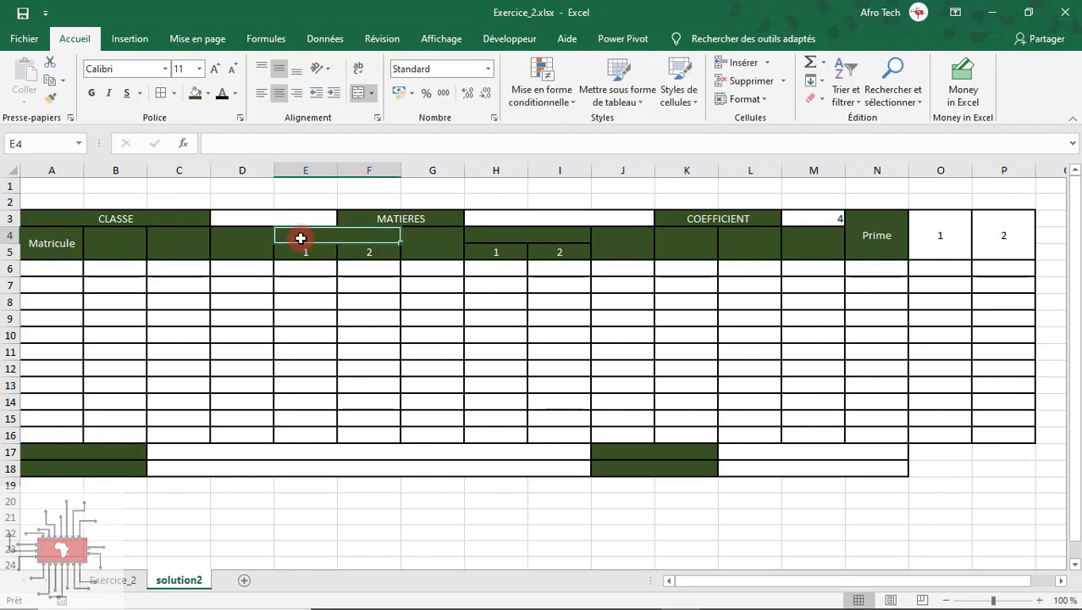
text(In)
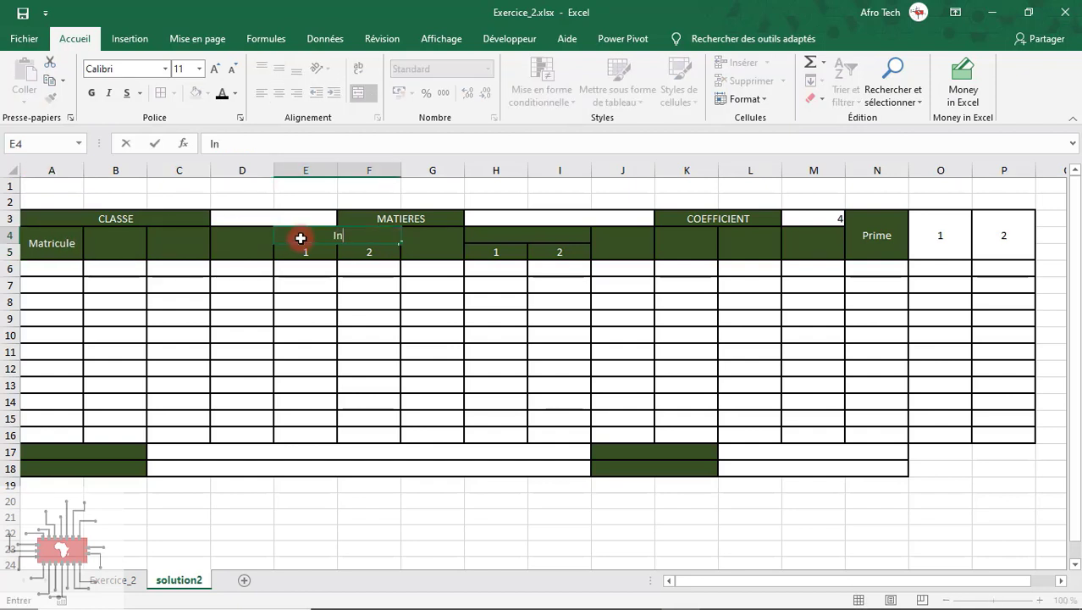
text(terrogation)
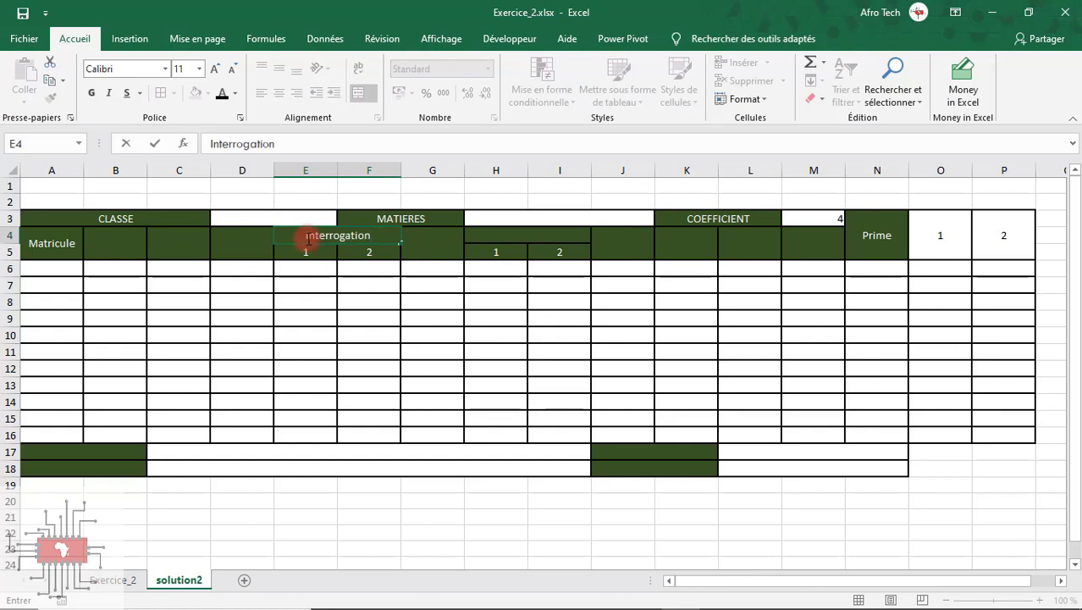
Step: Check the header labels on the Exercice_2 sheet and enter "Devoirs" in the merged cell H4:I4 on solution2
click(526, 233)
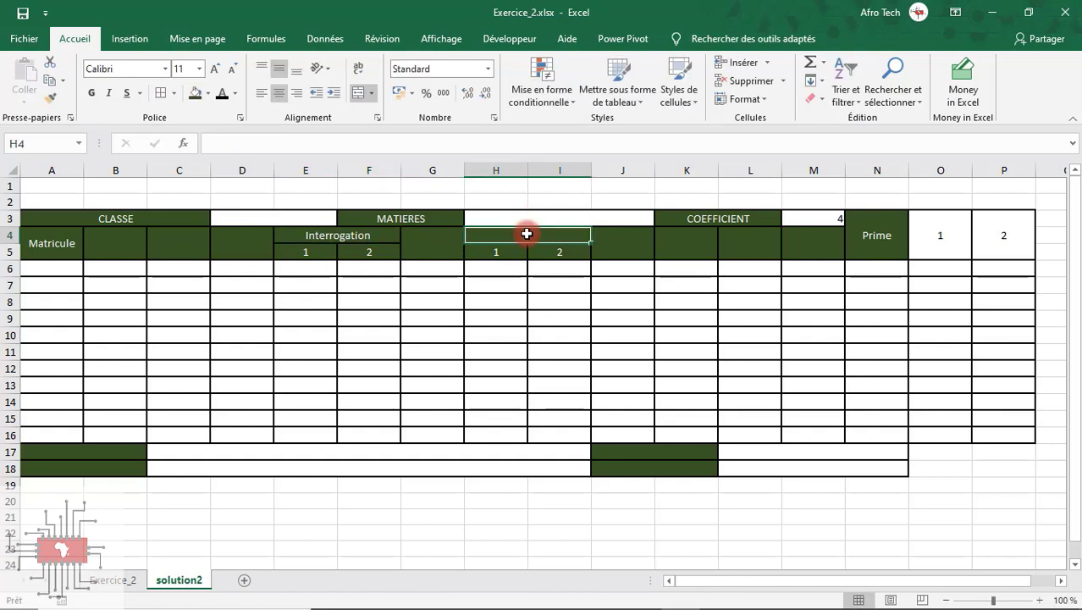
click(110, 579)
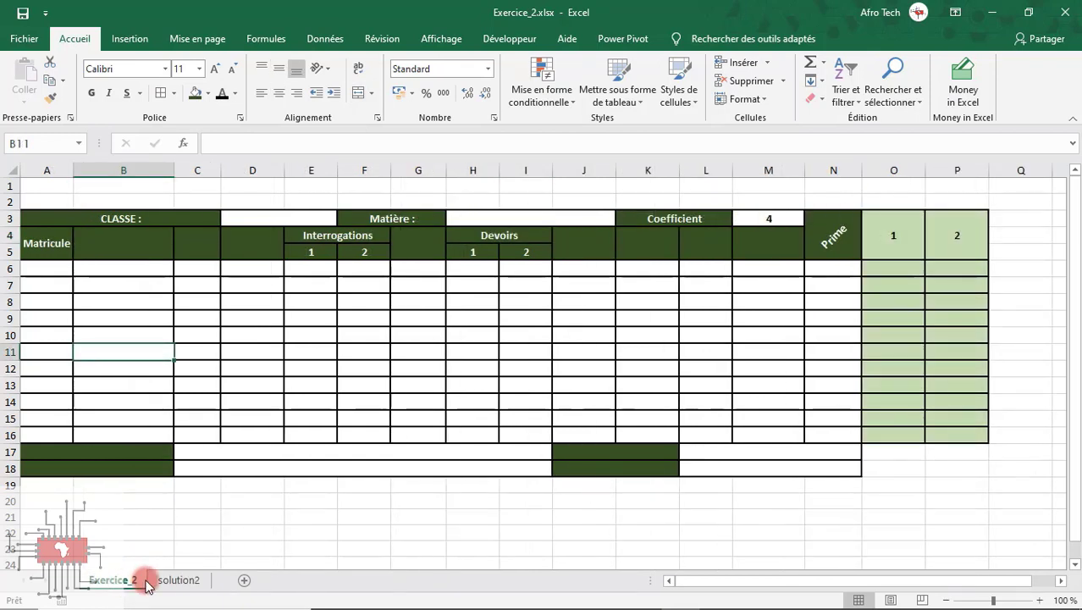
click(169, 580)
text(De)
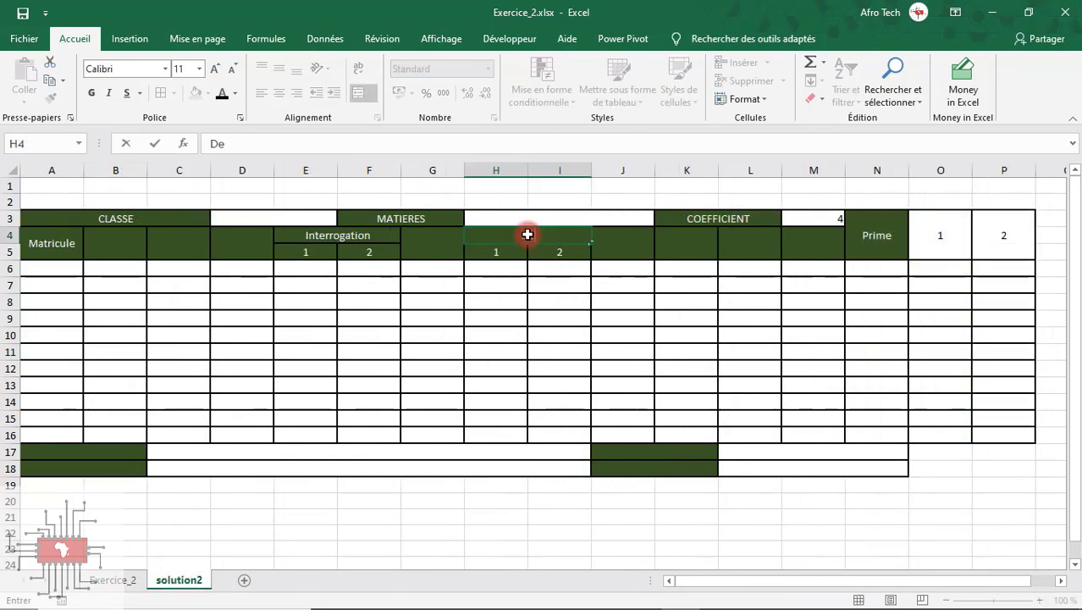
text(voirs)
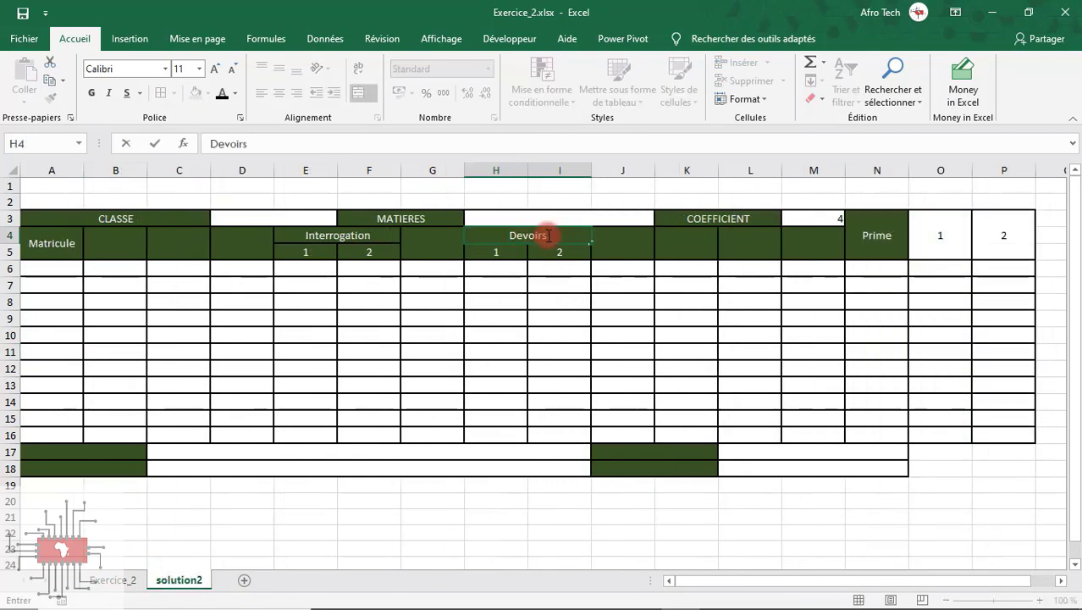
click(615, 244)
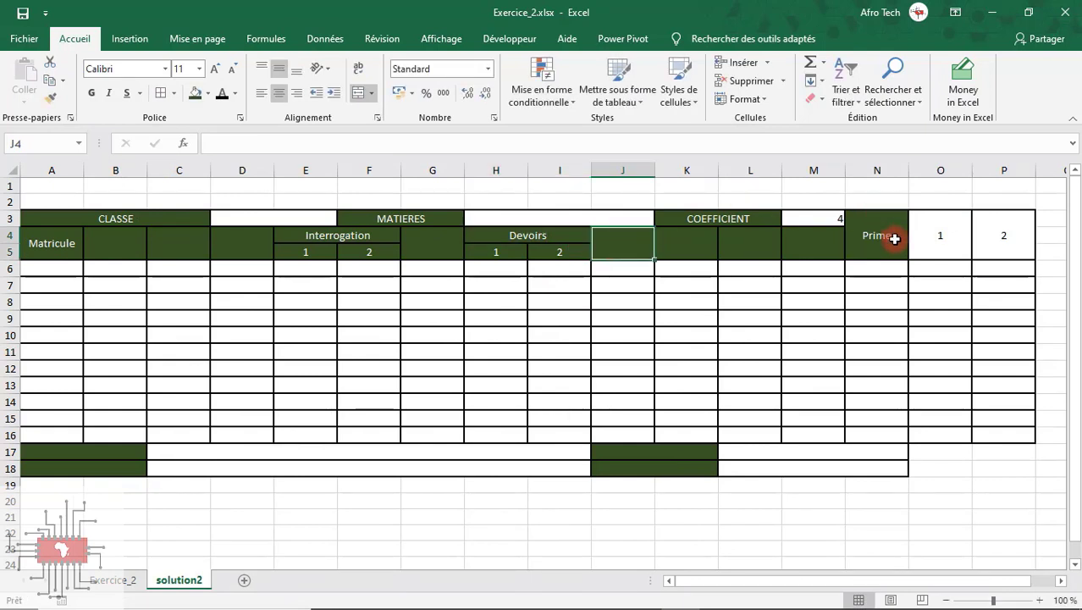
Step: Make the header range A3:N5 bold and centre its contents horizontally and vertically
drag(895, 239, 80, 243)
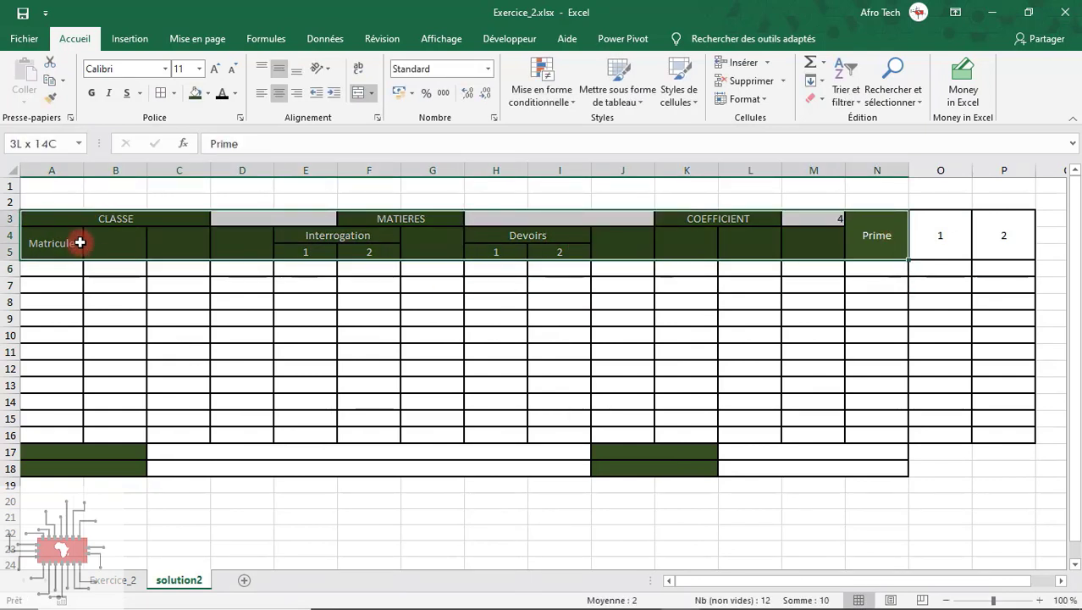
click(91, 92)
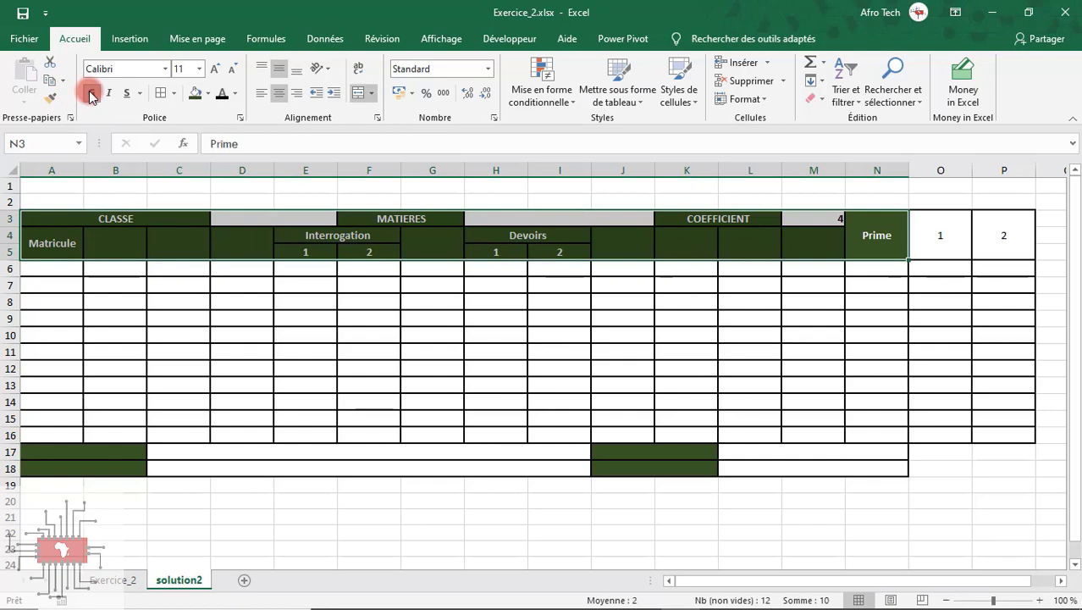
click(286, 92)
click(283, 67)
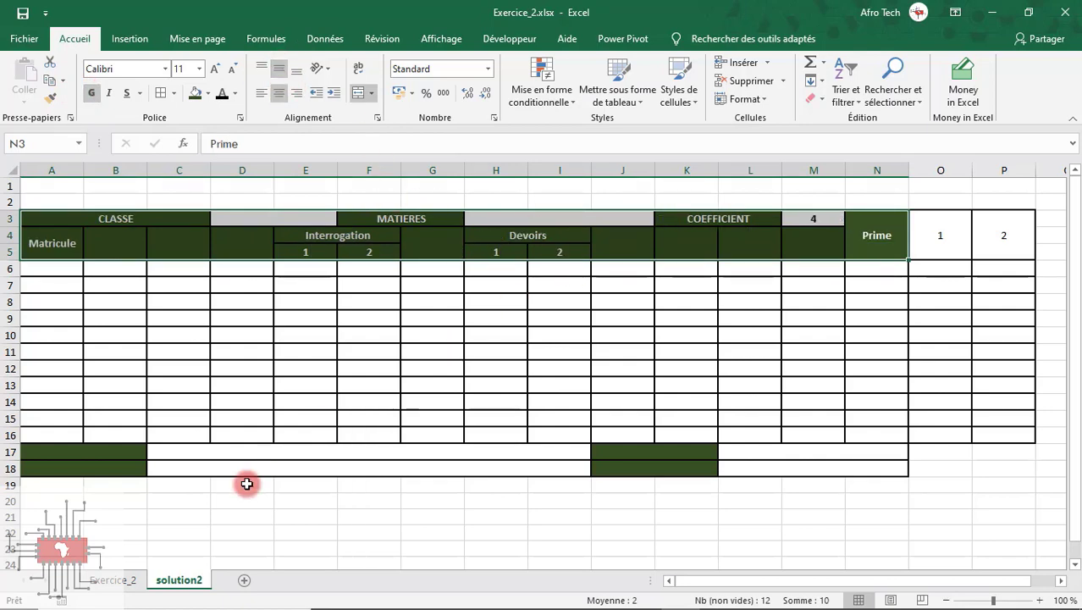
Step: Check the colours on the Exercice_2 sheet and fill the range O3:P16 on solution2 with the matching light green
click(112, 580)
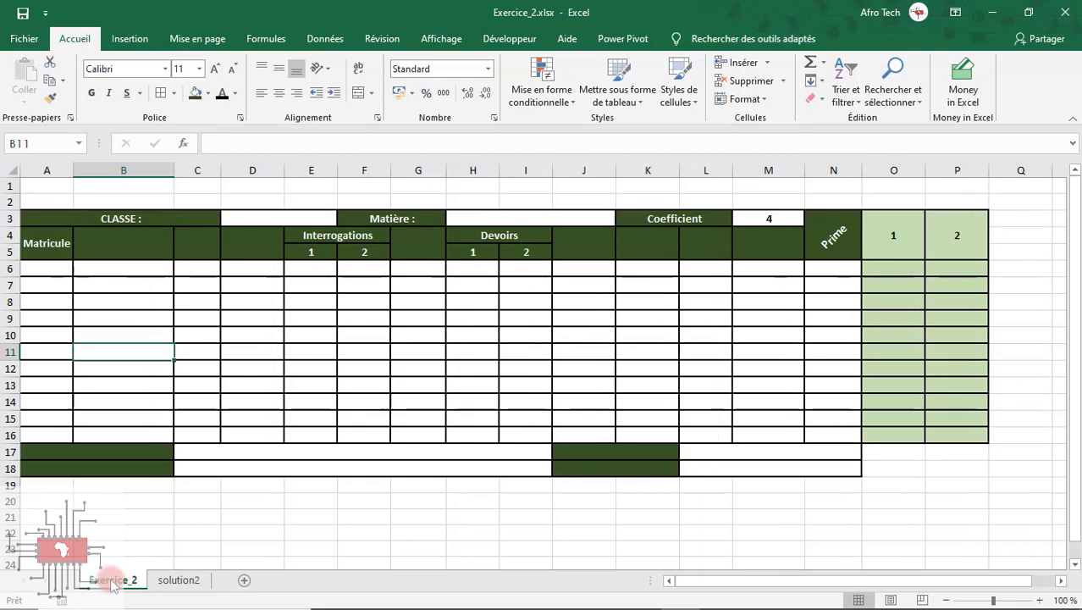
click(166, 582)
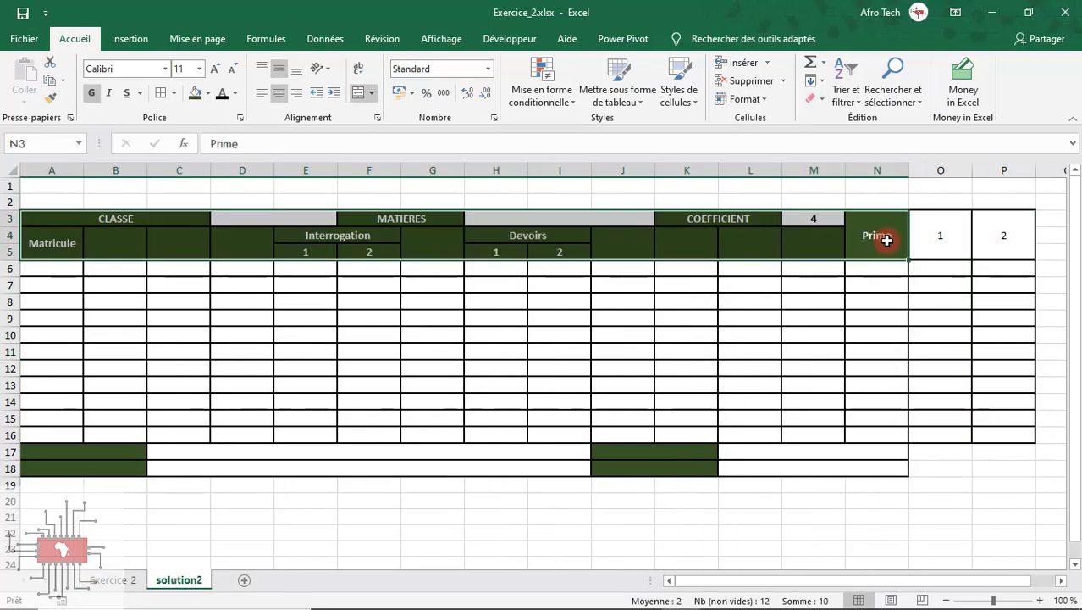
click(948, 234)
drag(947, 235, 1010, 429)
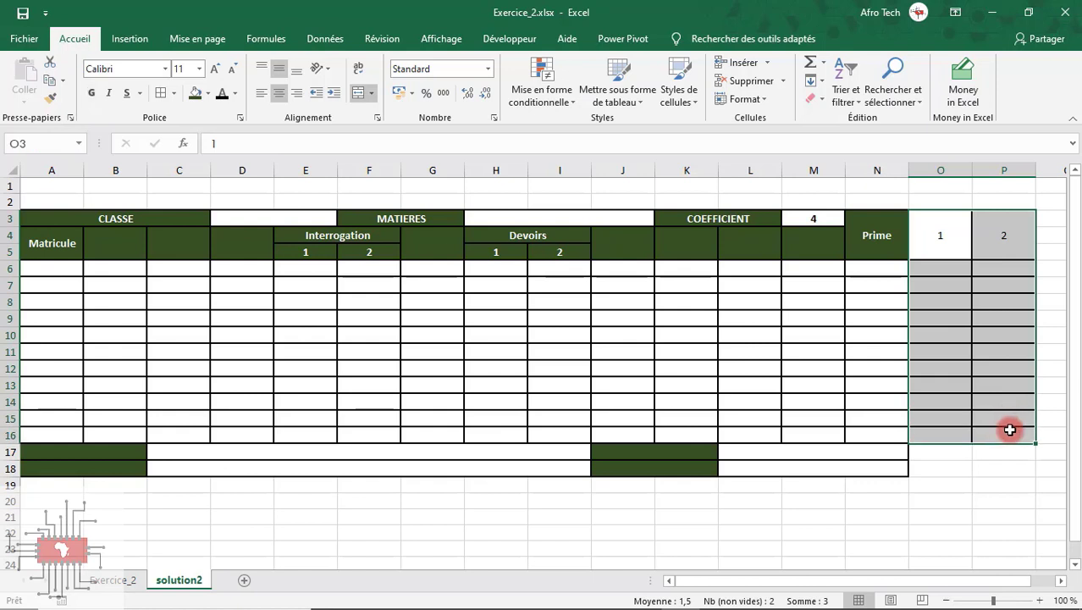
click(208, 94)
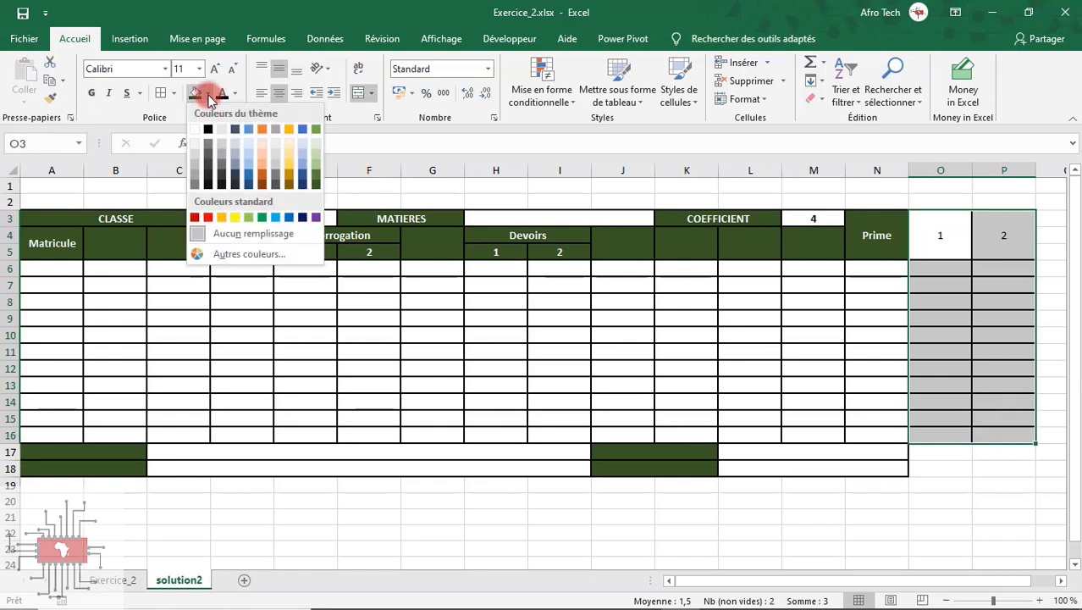
click(316, 159)
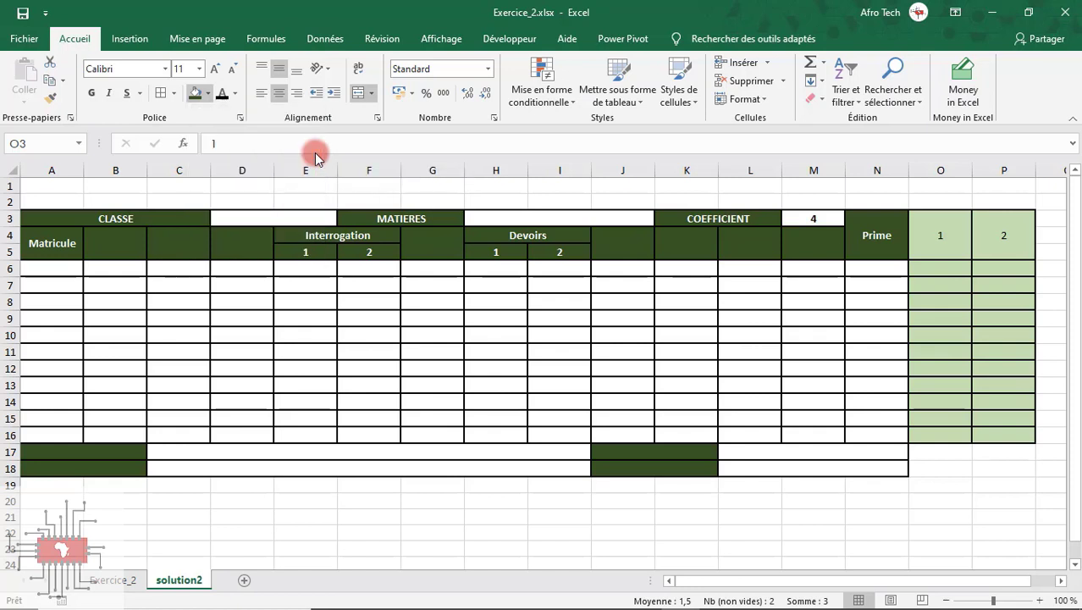
click(791, 335)
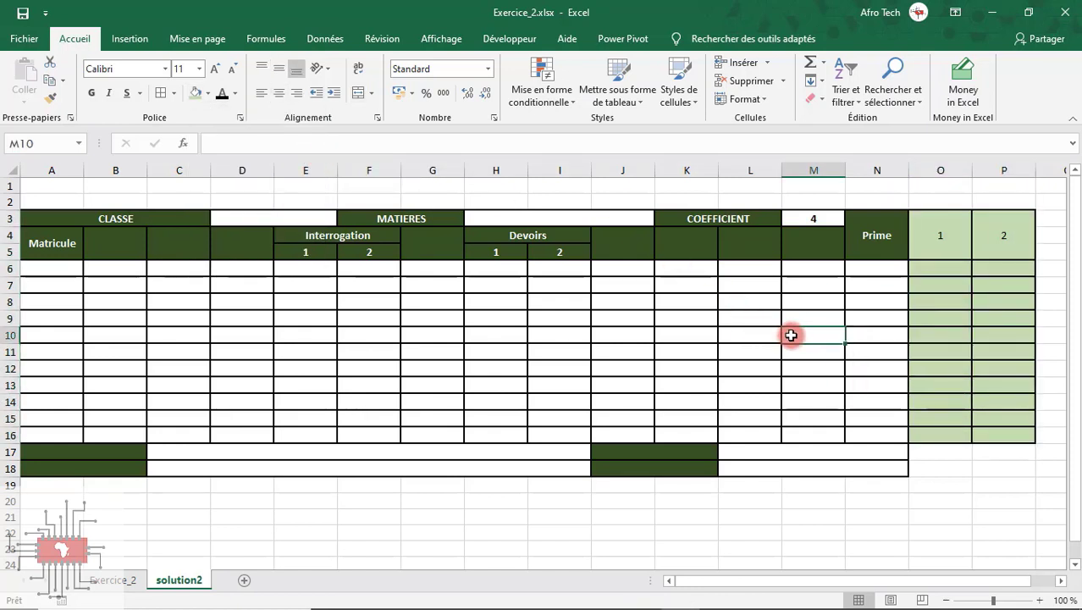
Step: Compare with the Exercice_2 sheet and angle the "Prime" text in merged cell N3 on solution2 counterclockwise
click(127, 579)
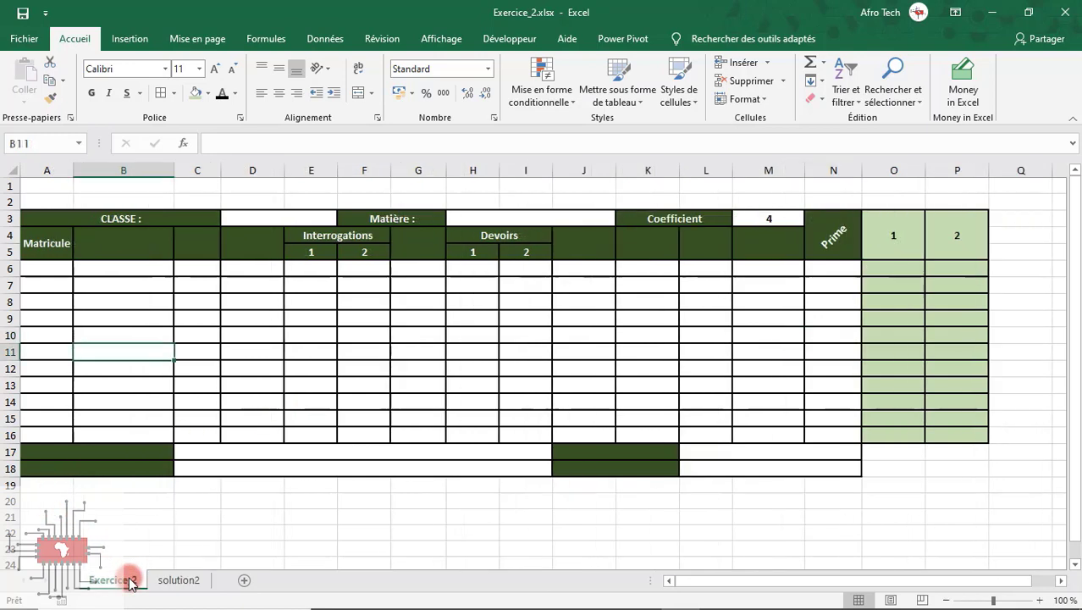
click(178, 579)
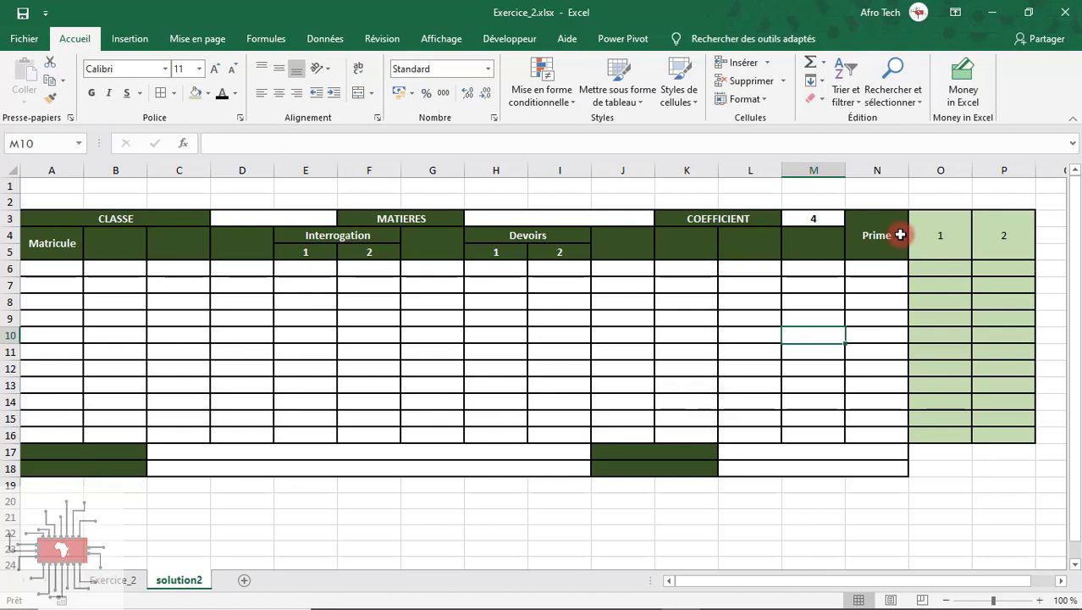
click(901, 235)
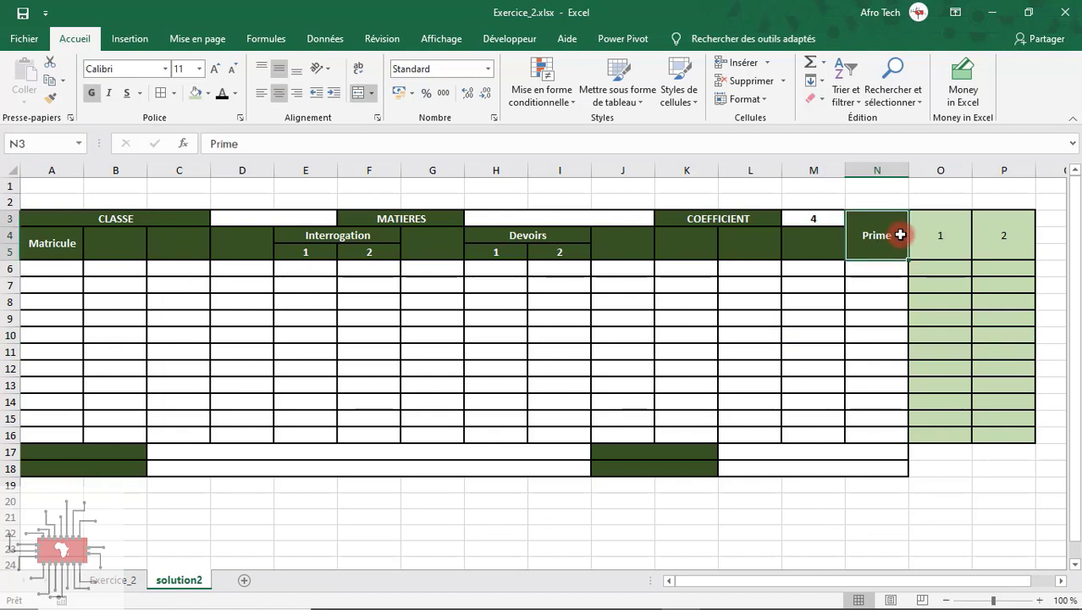
click(323, 67)
click(342, 91)
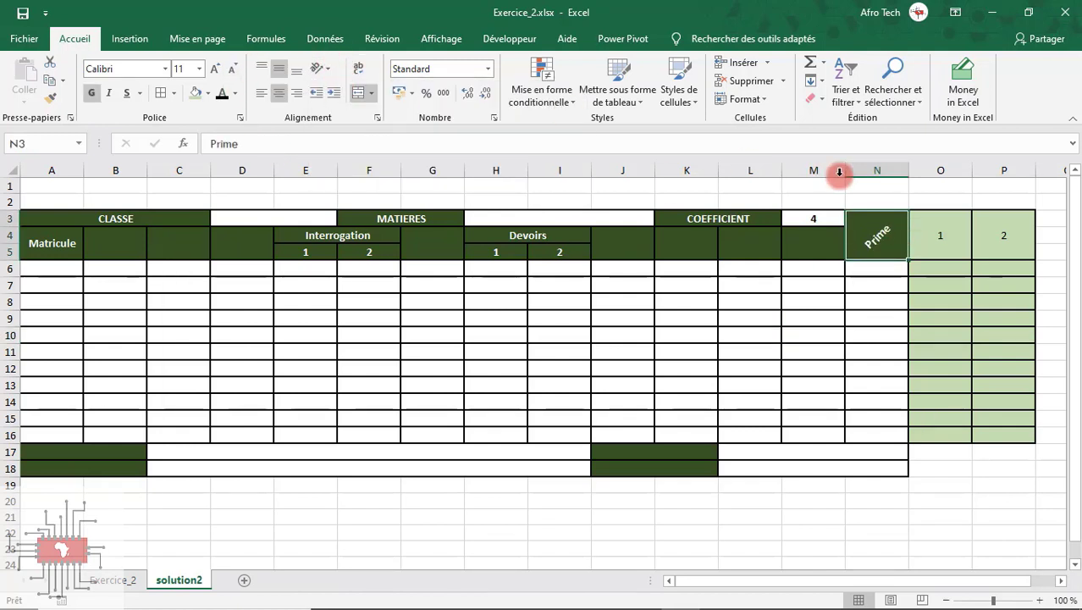